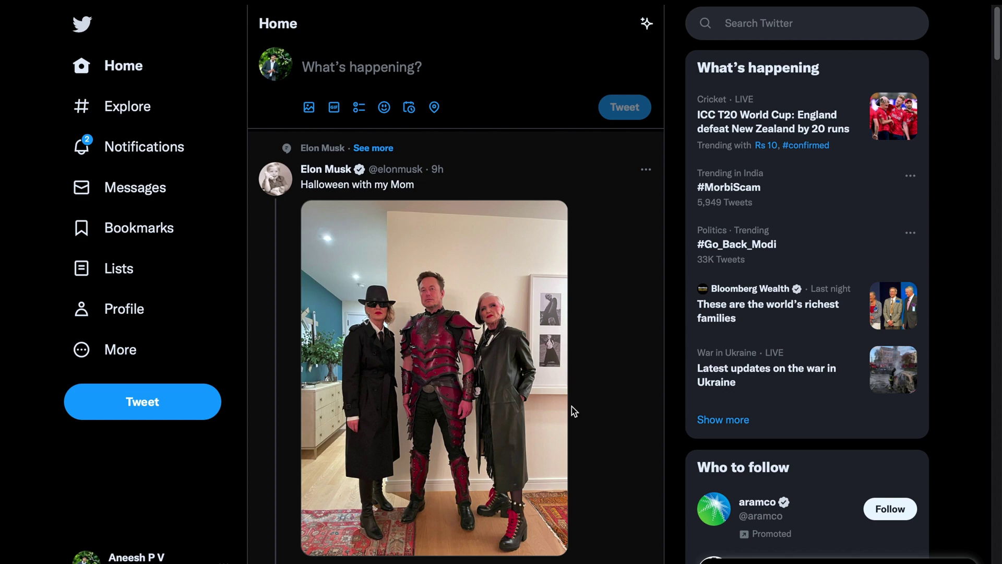
scroll(571, 407, down, 10)
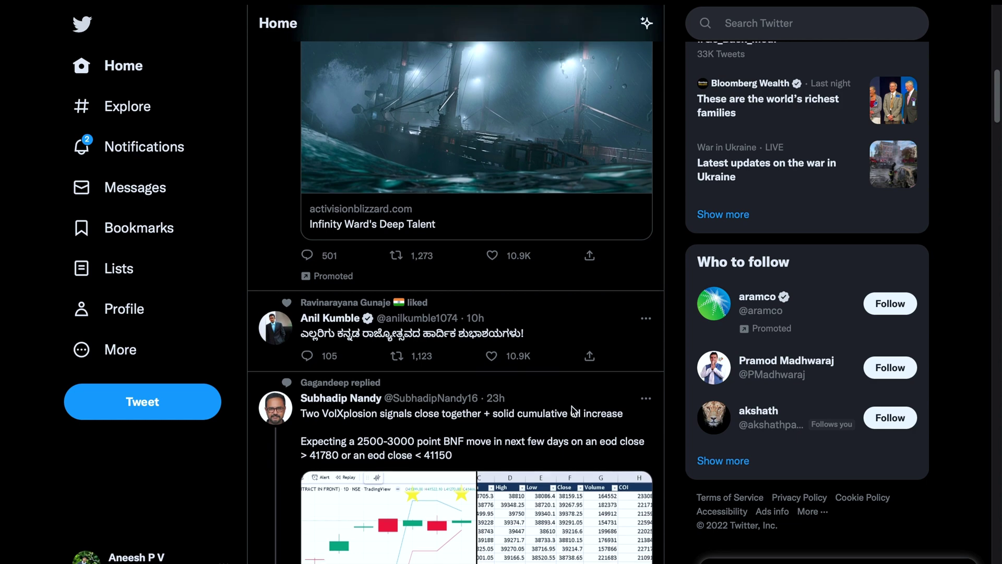
scroll(572, 406, up, 6)
scroll(572, 410, up, 3)
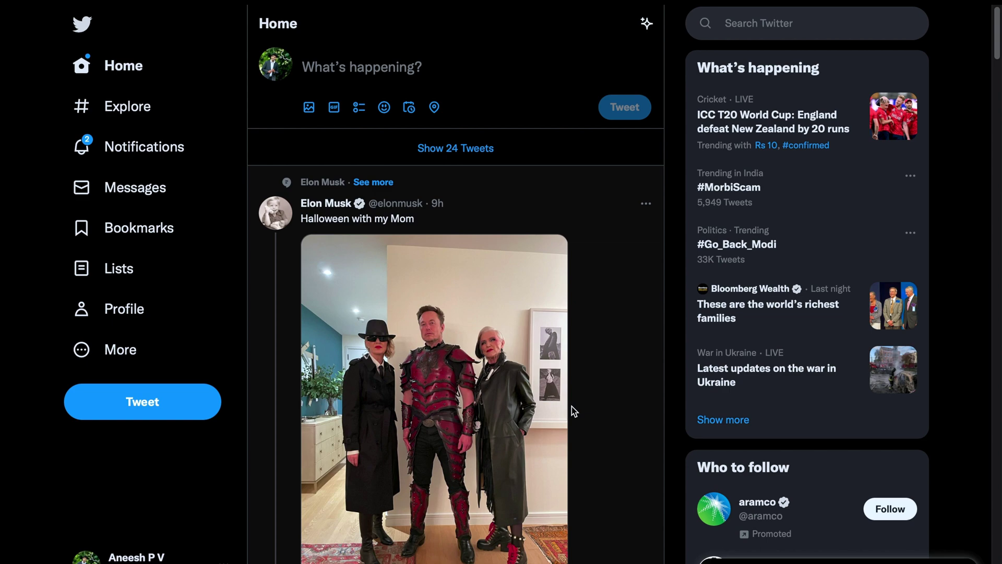
scroll(572, 406, down, 5)
scroll(572, 407, down, 2)
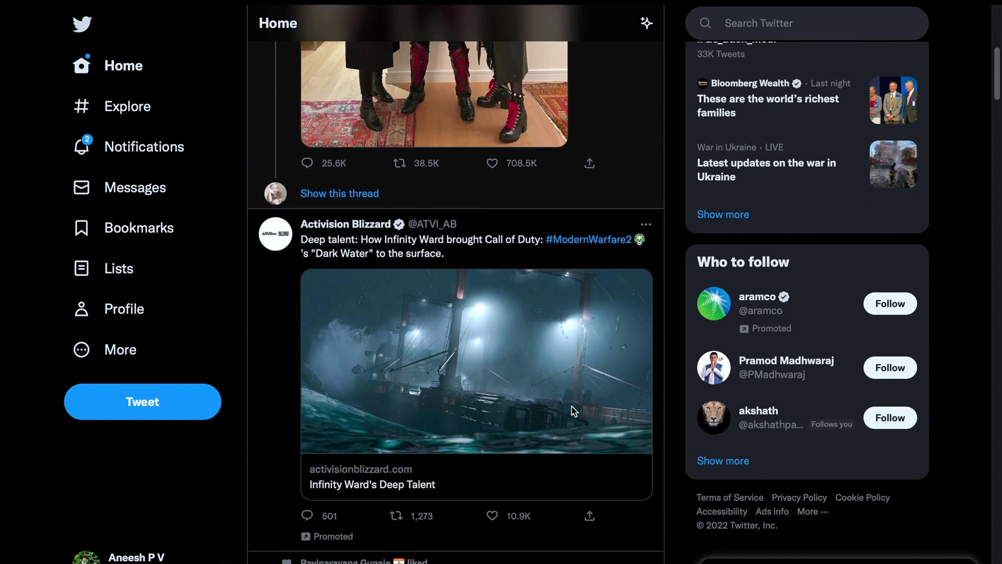
scroll(572, 406, down, 5)
scroll(571, 405, up, 8)
scroll(573, 406, up, 2)
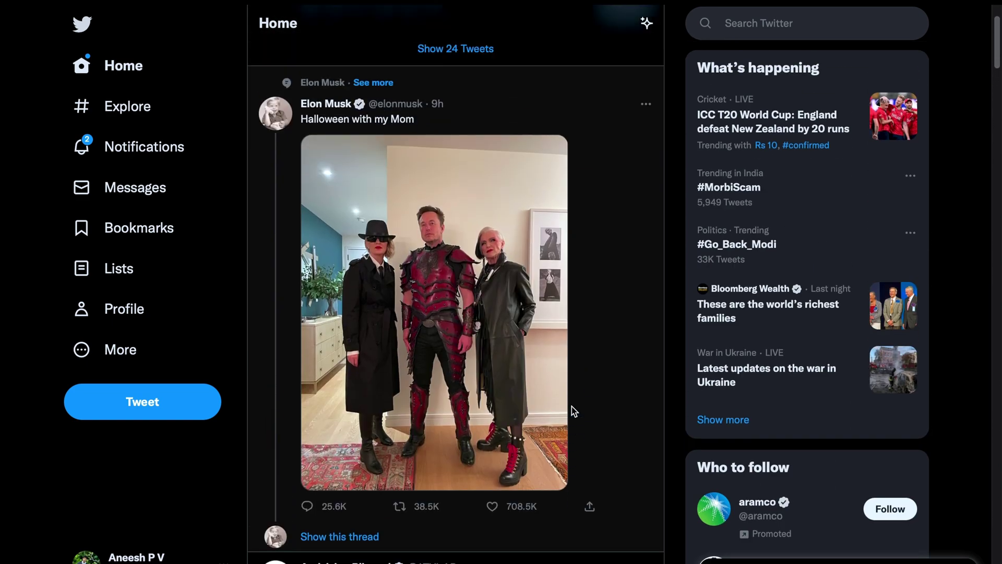
scroll(571, 406, up, 2)
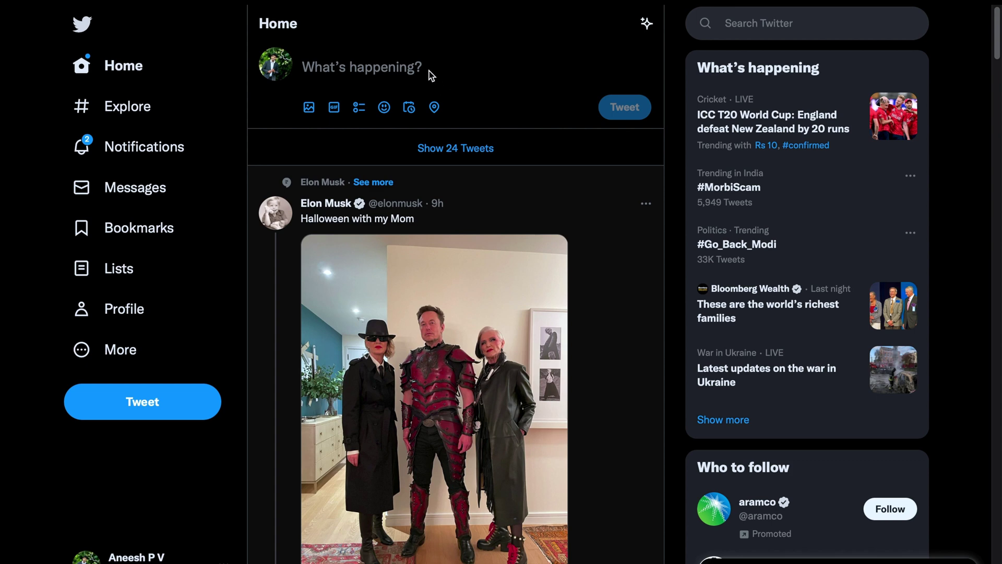
Start the opening tweet with 'In todays video we a…', correcting a typo.
click(407, 68)
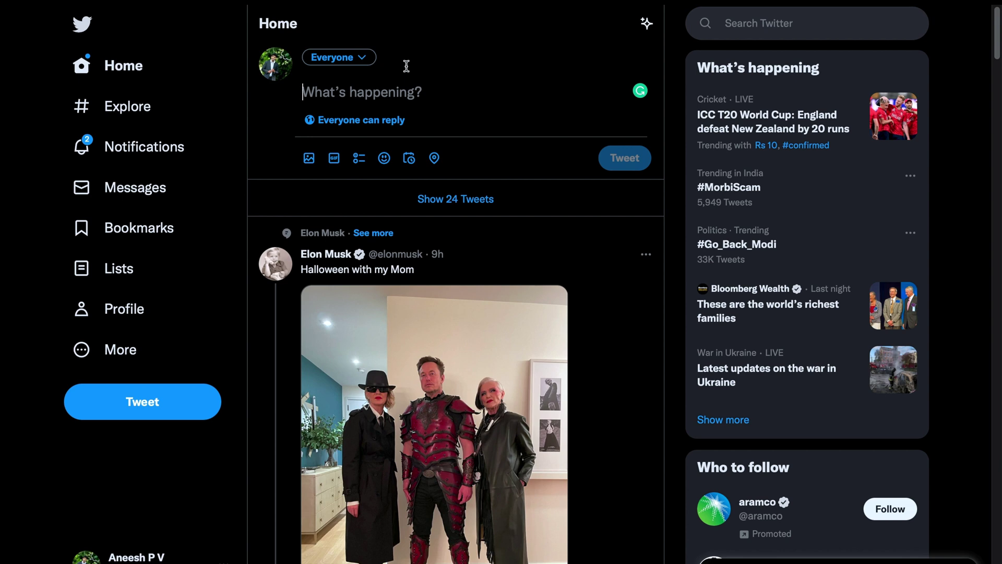
text(In t)
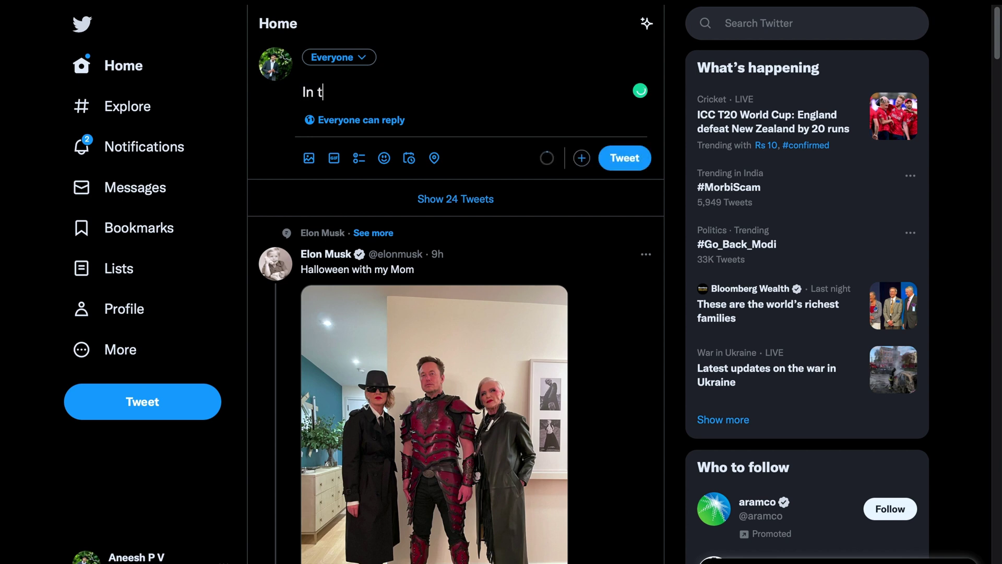
text(odays w)
key(BackSpace)
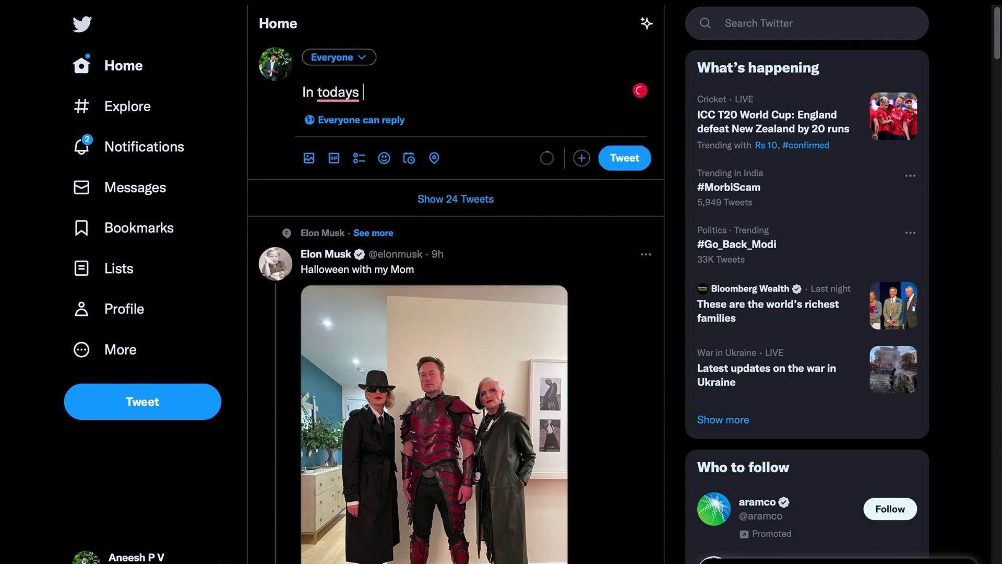
text(video we a)
text(re learni)
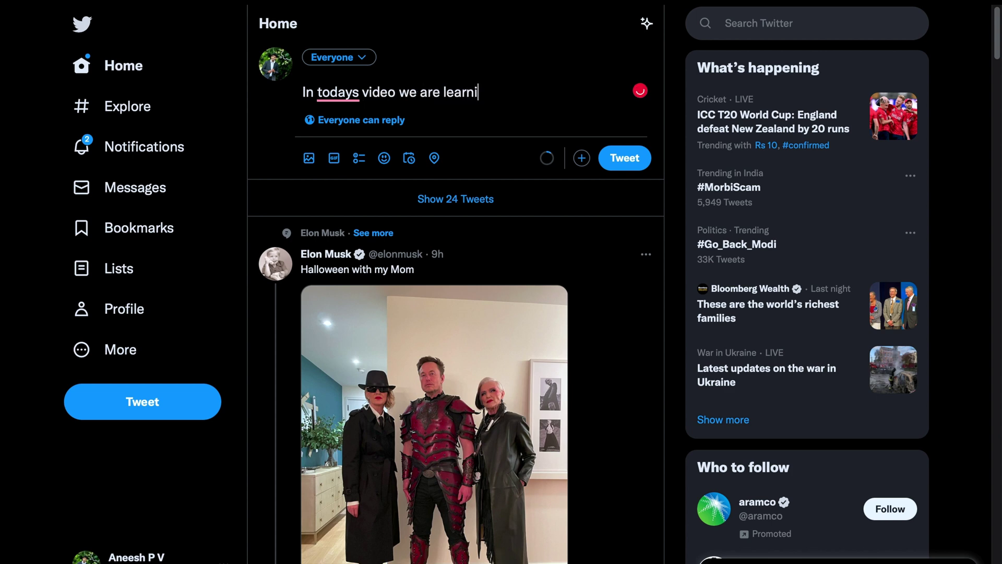
text(ng to ho)
text(w to po)
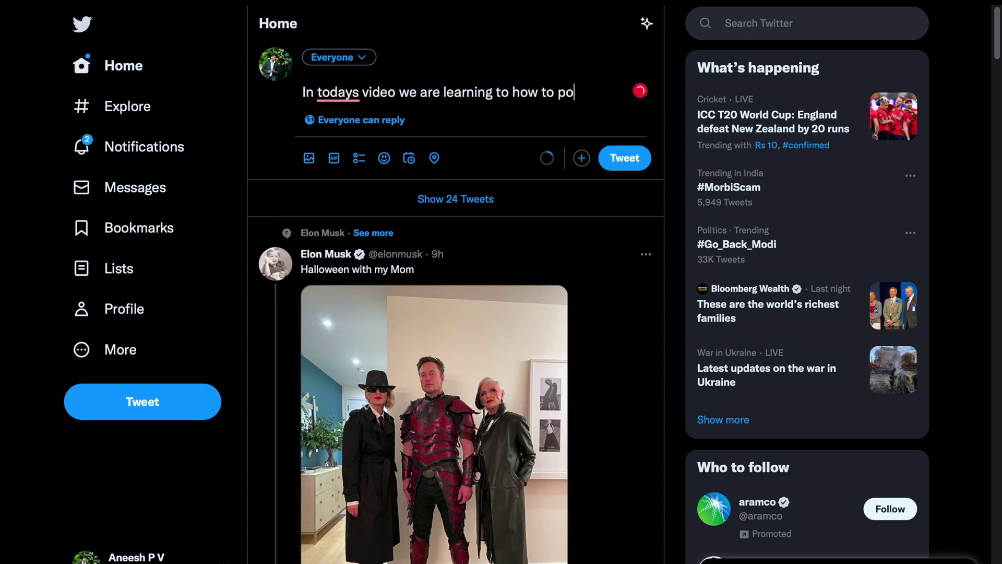
text(st a thre)
text(ad on t)
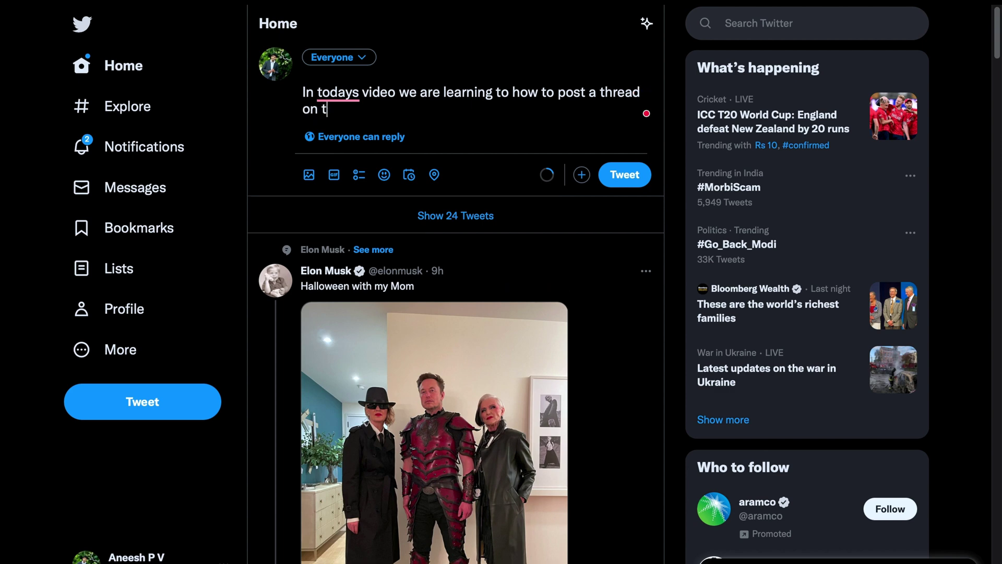
text(witter and )
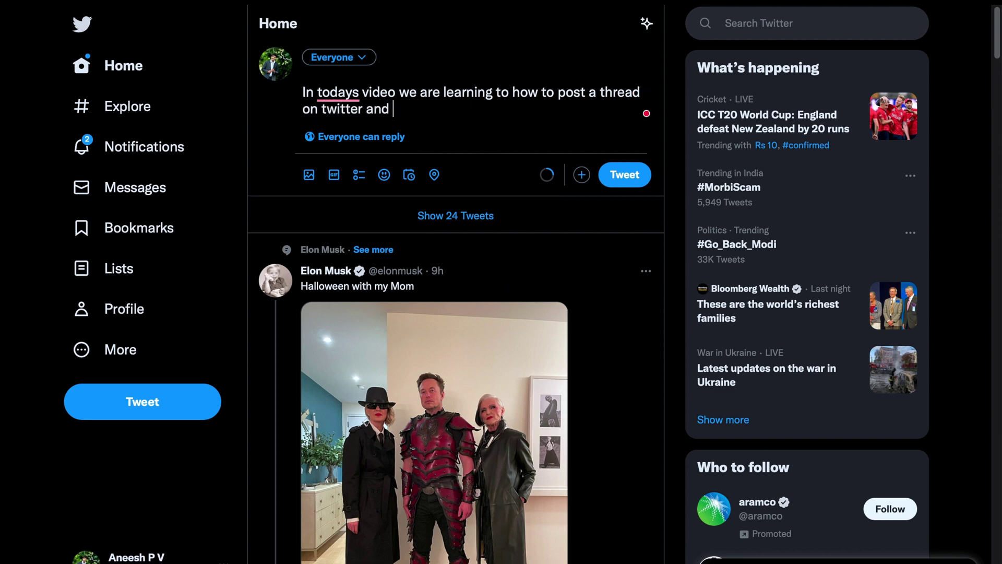
text(view the)
text(m from )
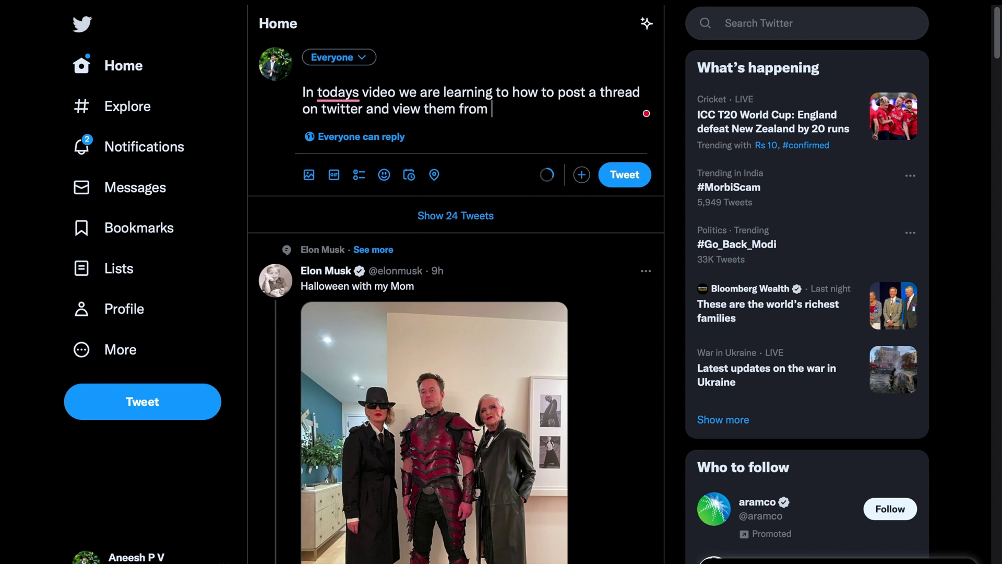
text(home or )
text(profile timeline)
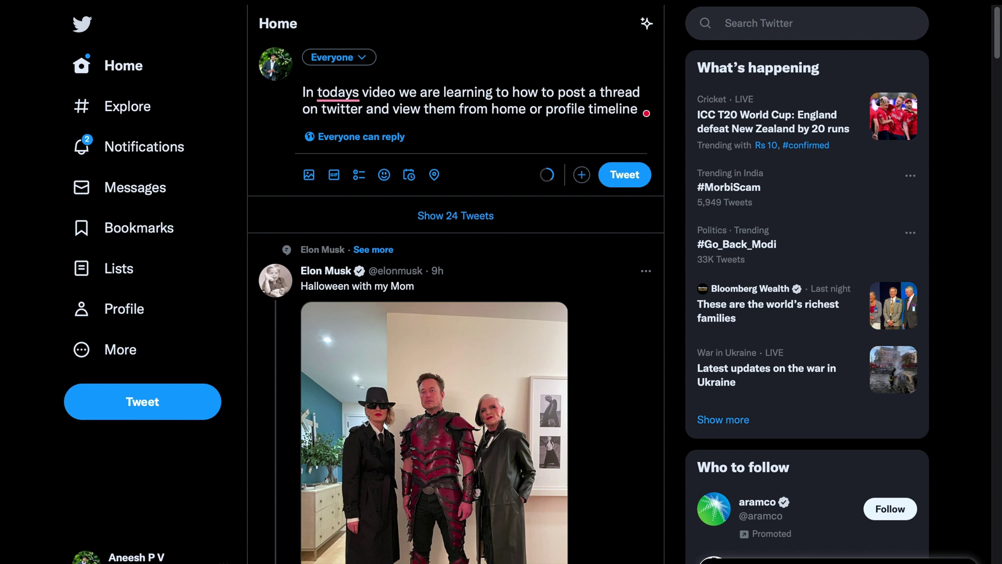
text(?)
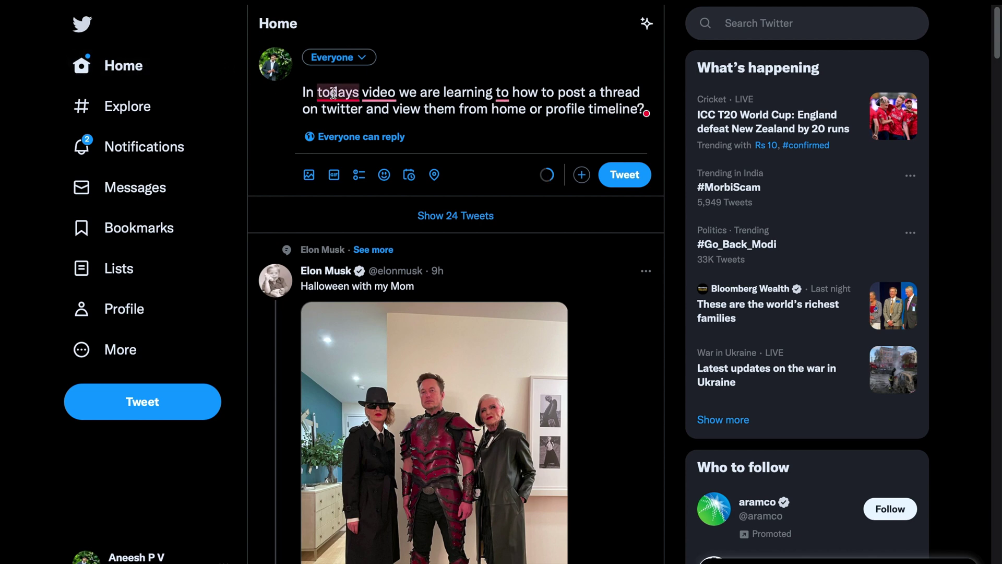
Apply Grammarly fixes: 'today's', remove the extra 'to', add a comma after 'video'.
click(354, 119)
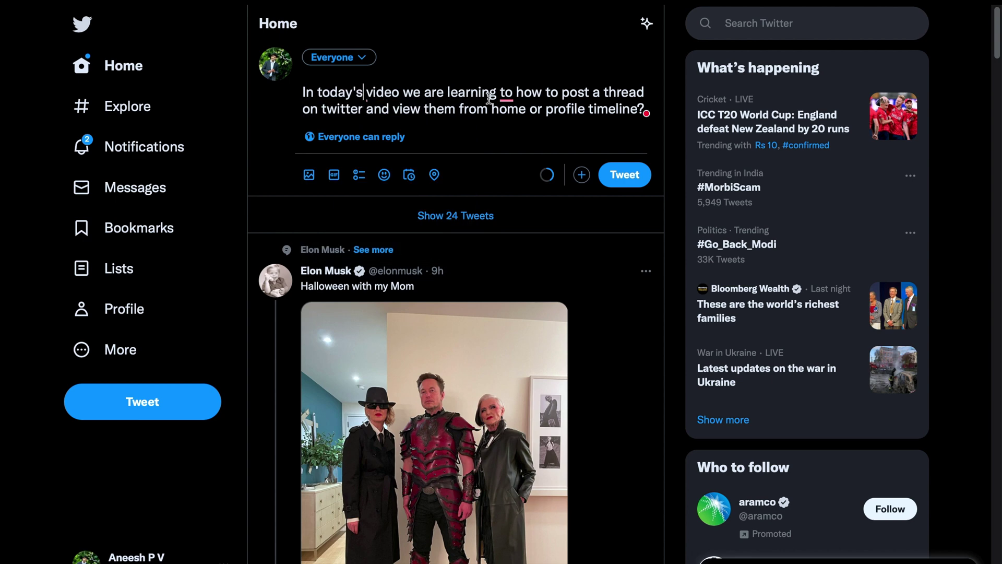
click(504, 128)
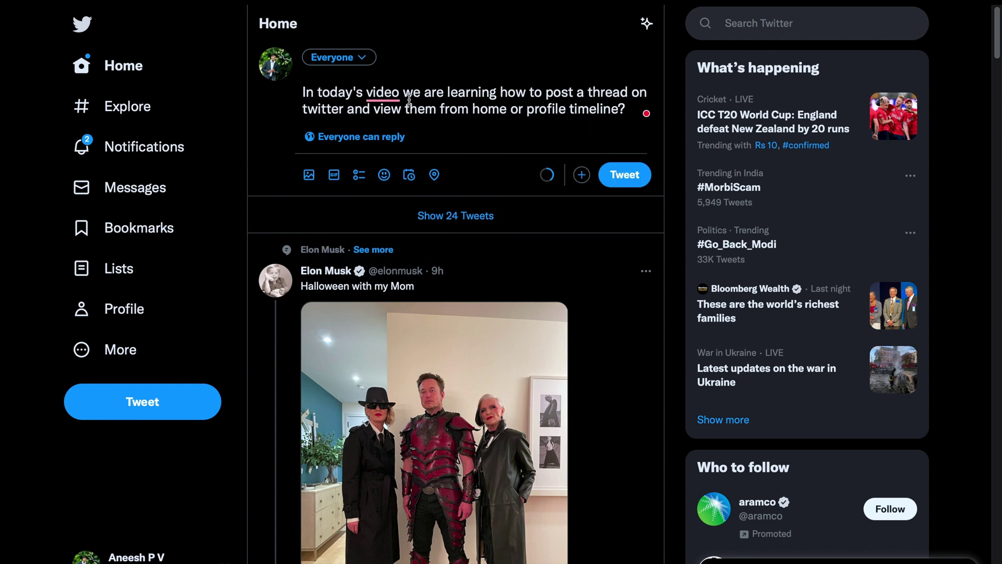
click(399, 132)
text(,)
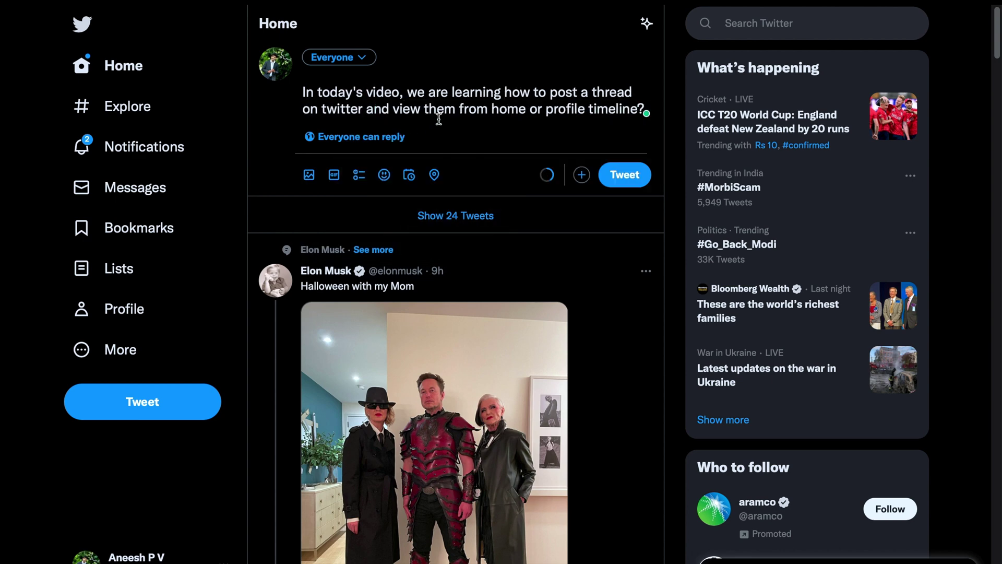
click(649, 102)
Capitalize 'twitter' to 'Twitter' and start a new paragraph below the sentence.
click(353, 108)
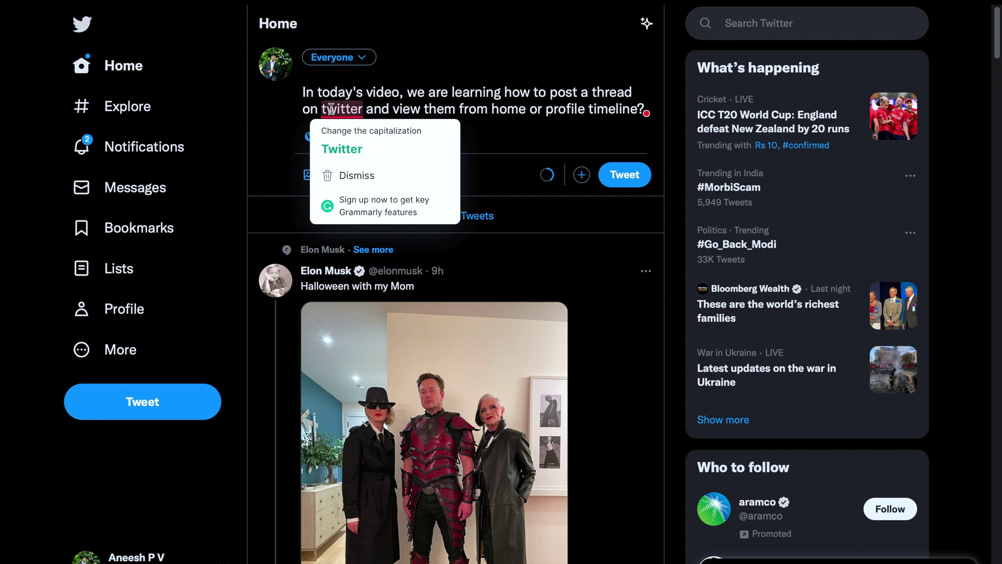
click(345, 141)
click(649, 107)
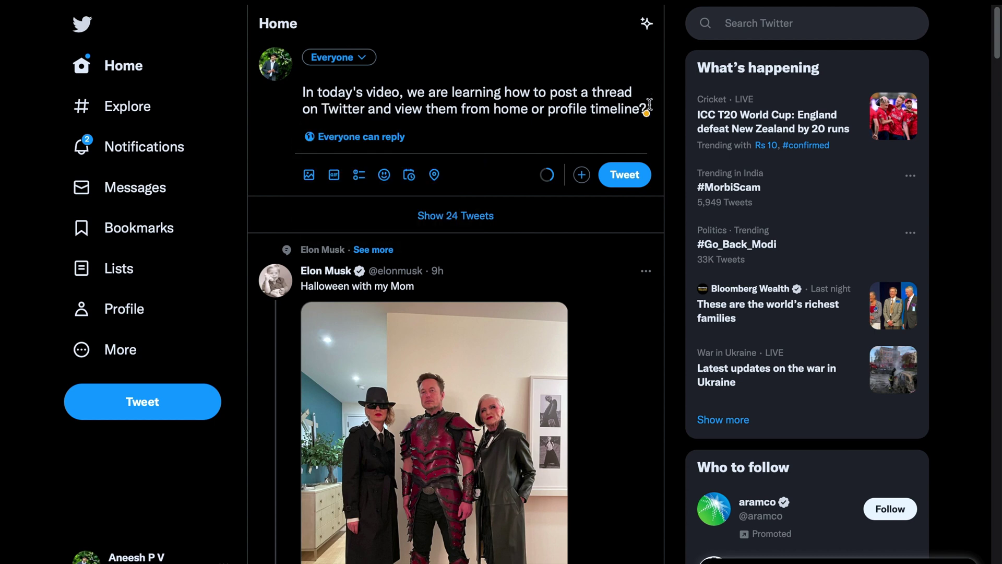
key(Return)
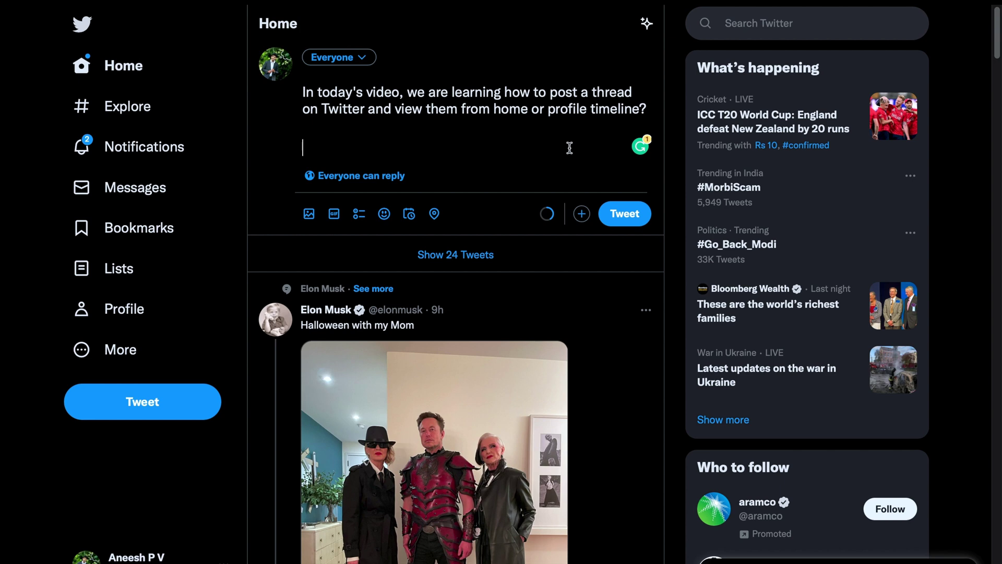
text(I will )
text(write someth)
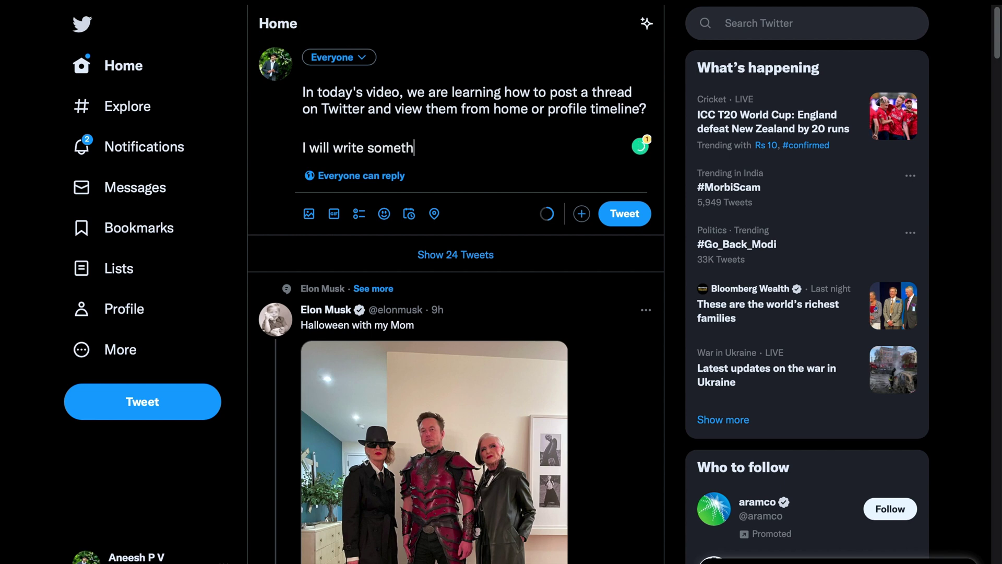
text(ing more so)
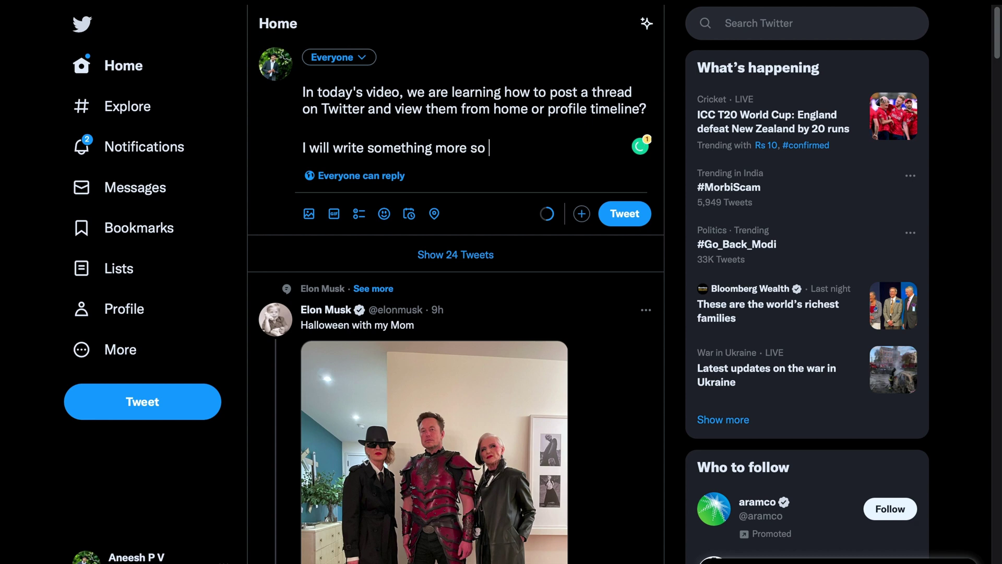
text( that I will)
text( fill up)
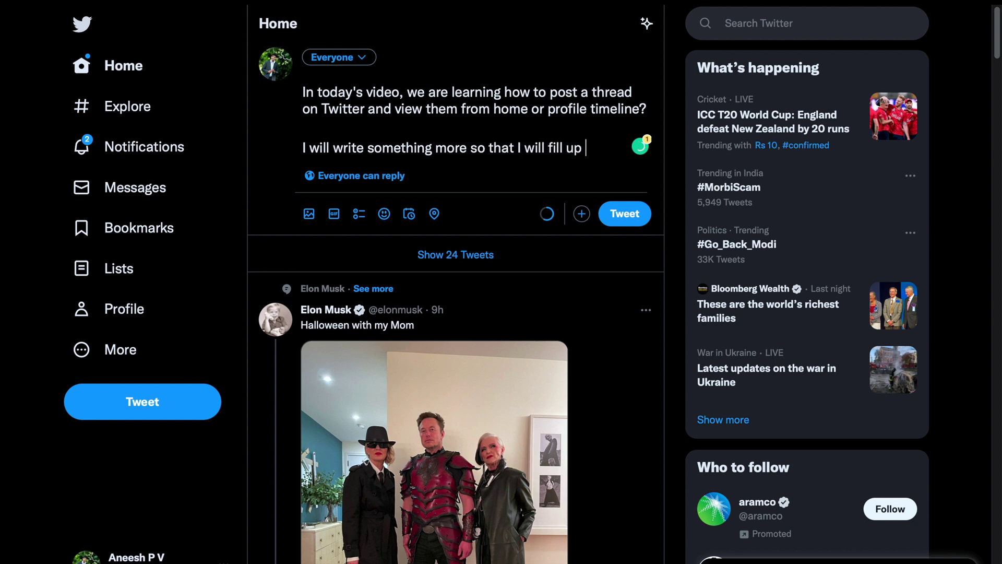
text( that chara)
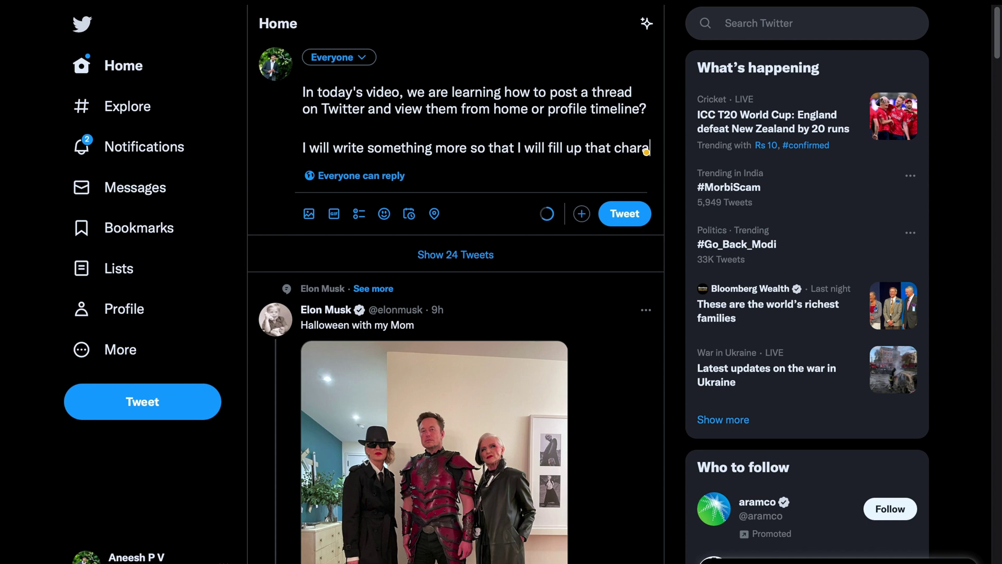
text(cter lim)
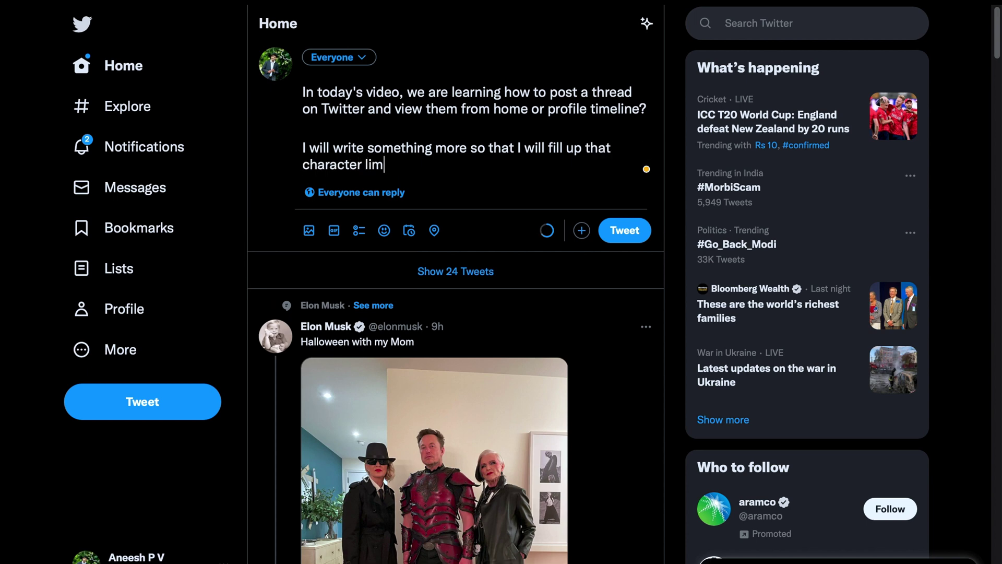
text(it in t)
text(witter )
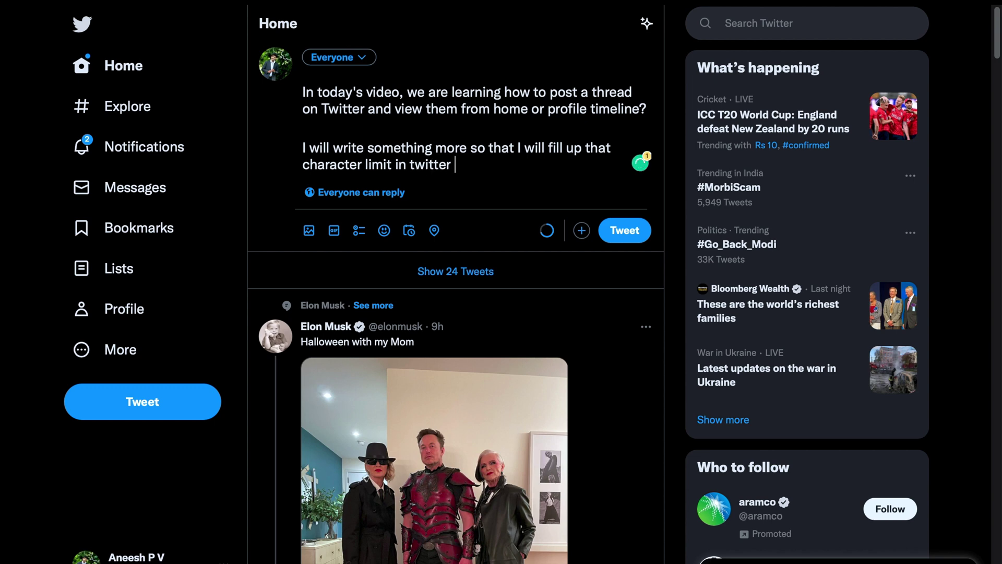
text(and move)
text( on so I)
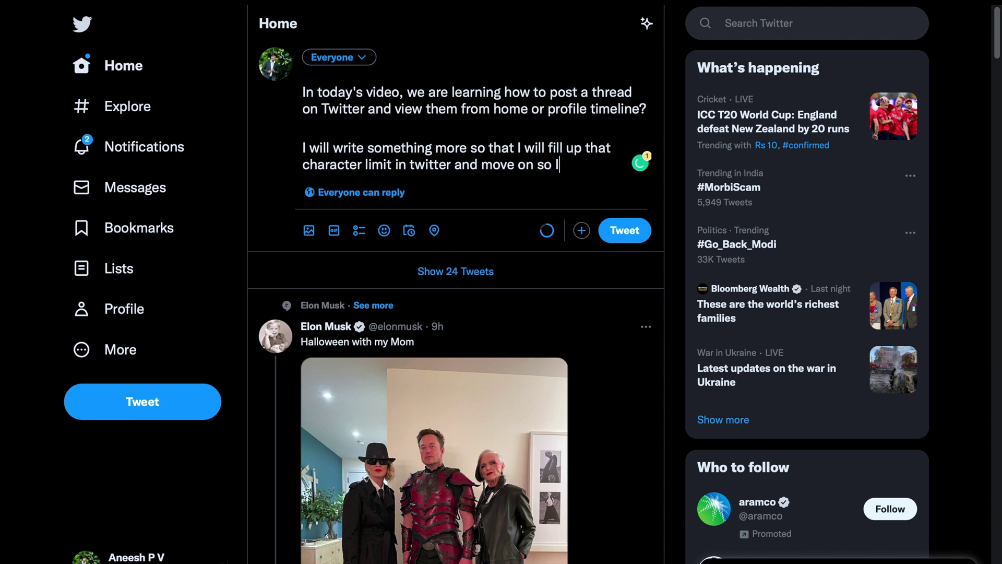
text( am st)
text(uck w)
text(ith no more)
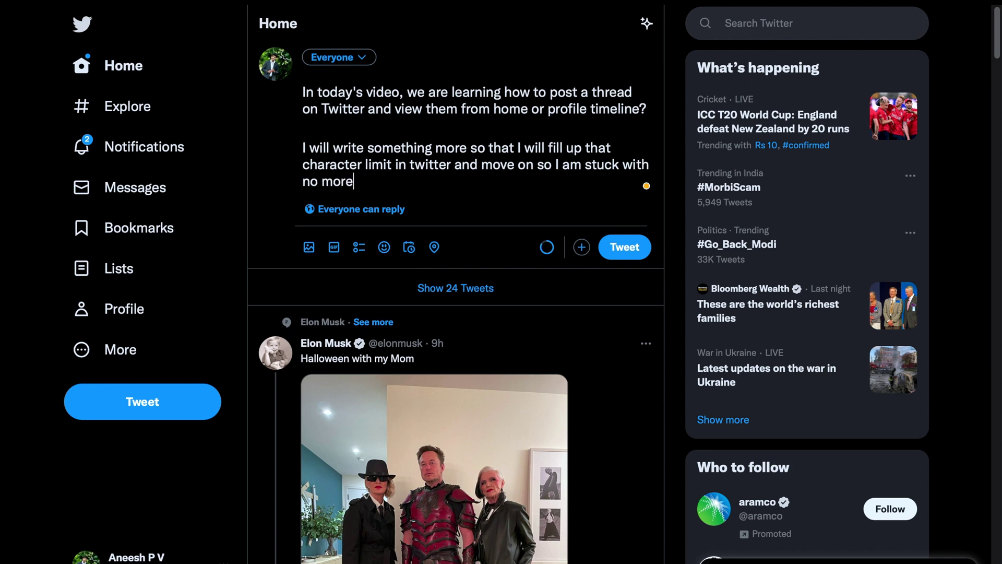
text( otion to)
text( add mor)
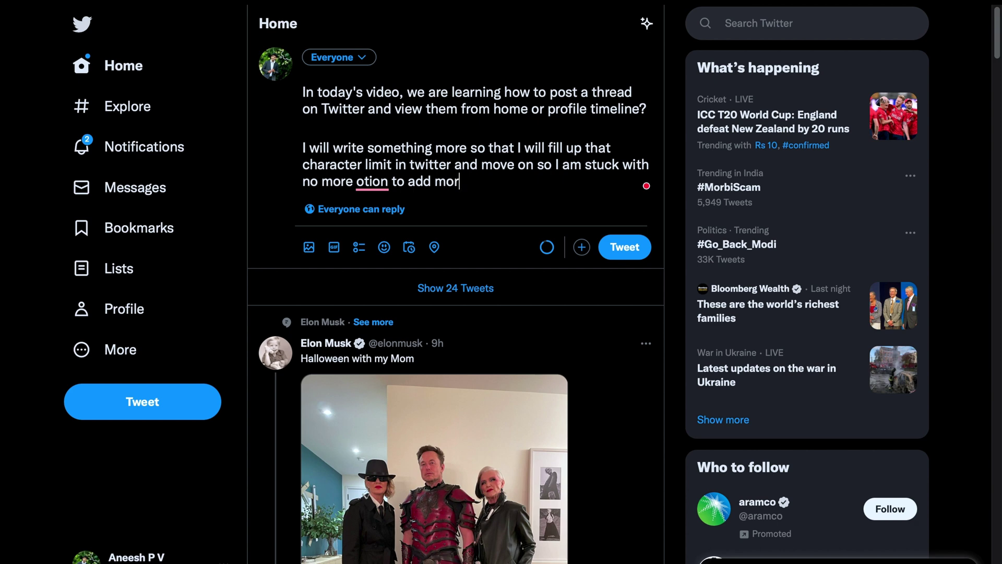
text(e lines o)
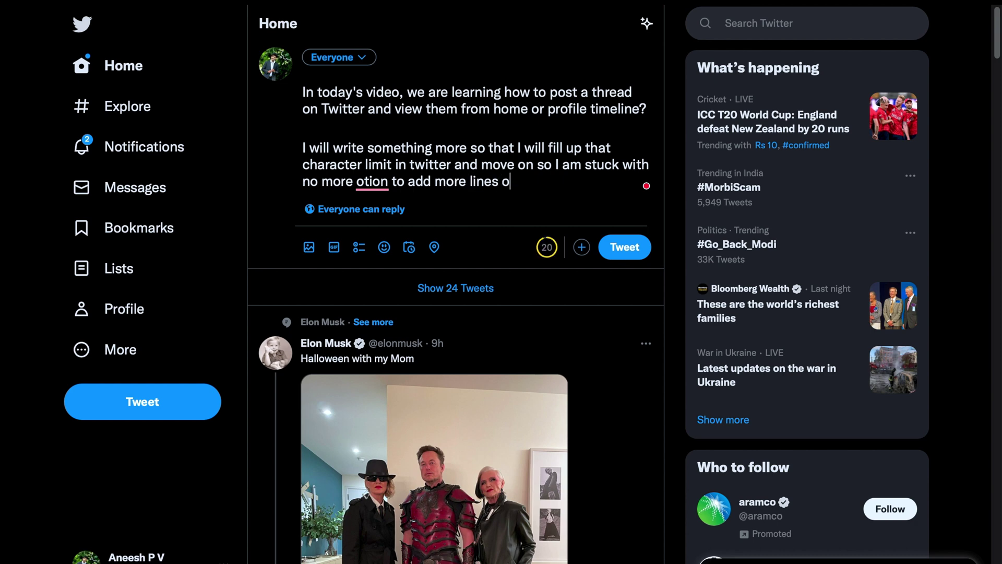
Write the second paragraph about filling up the character limit, removing a stray space.
key(BackSpace)
text(n to)
text( my tweet)
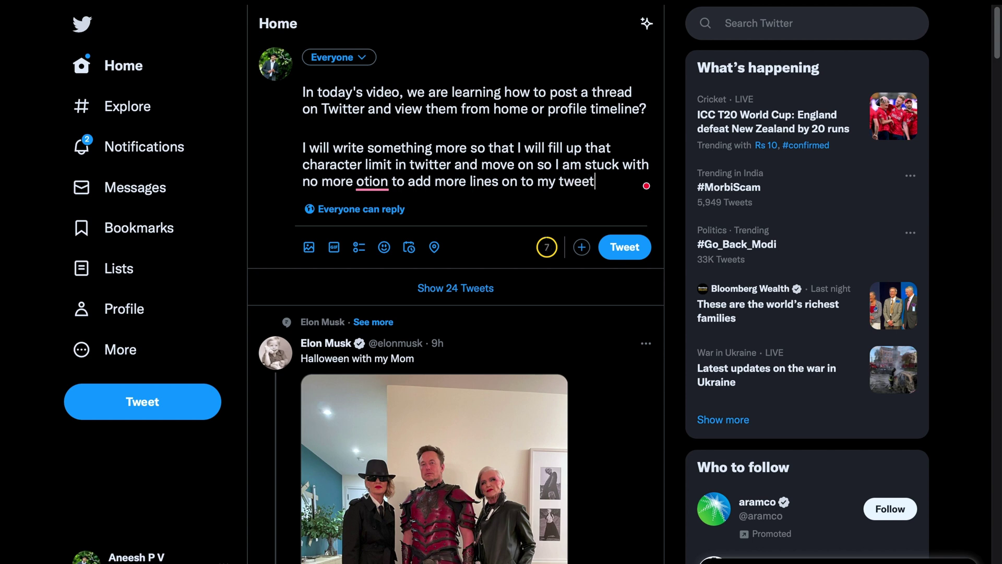
text( or story.)
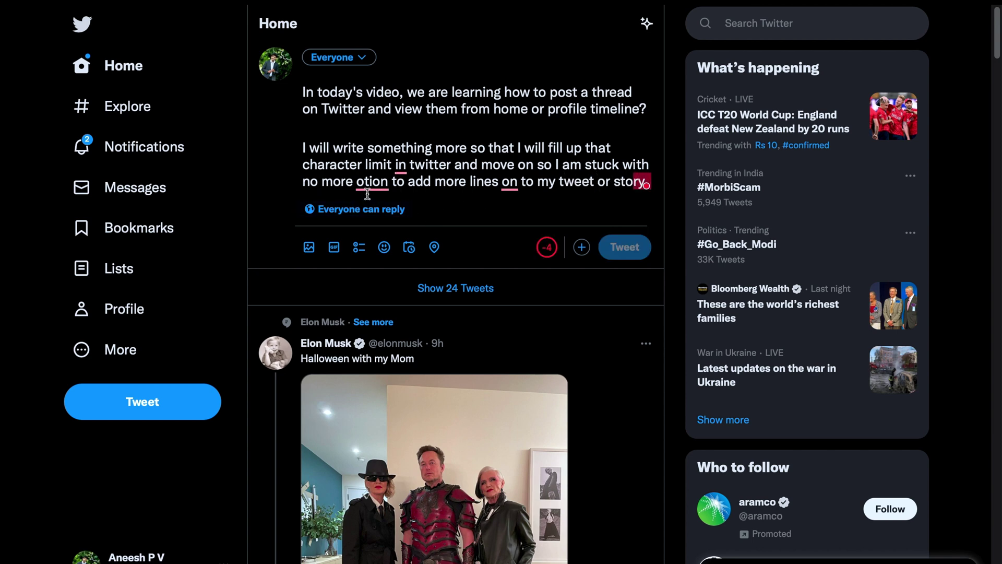
Fix 'option' and 'on Twitter', drop the duplicate 'on', and trim trailing dots.
click(370, 221)
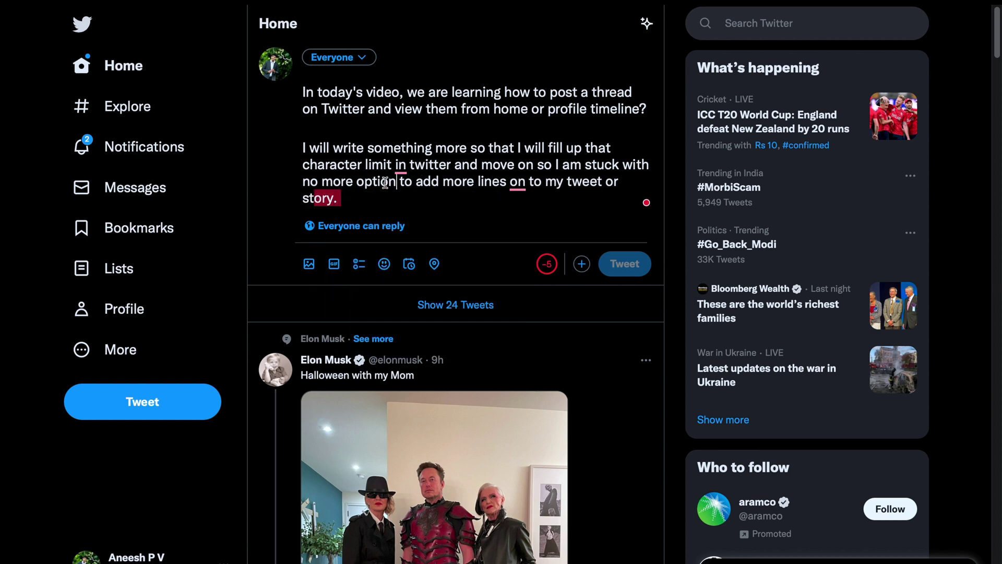
click(401, 204)
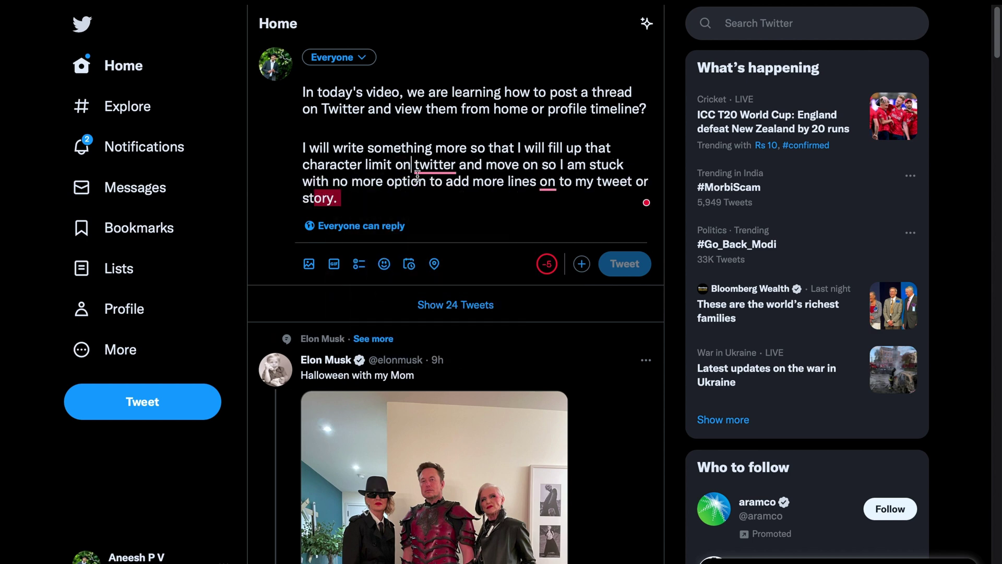
click(434, 204)
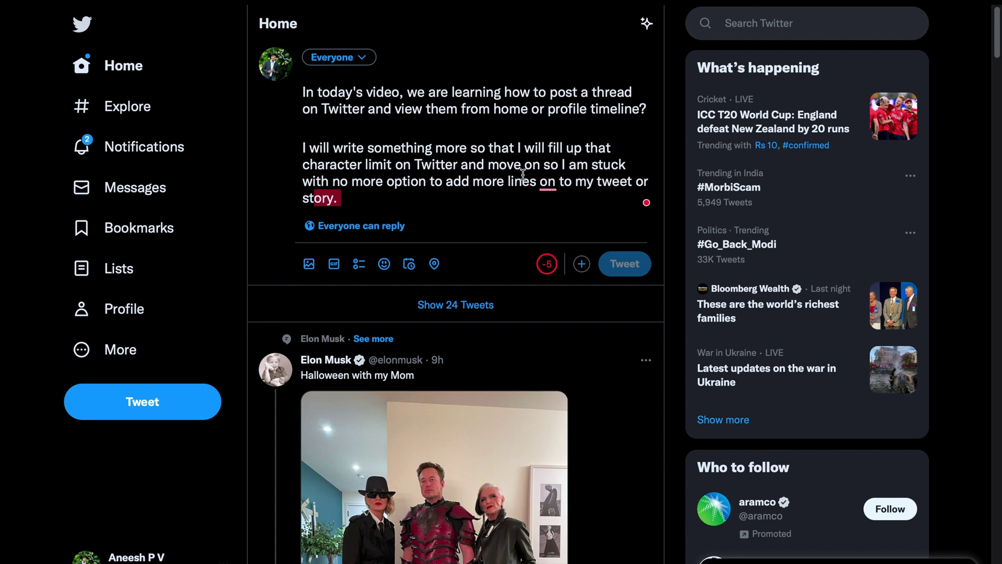
click(541, 185)
click(552, 212)
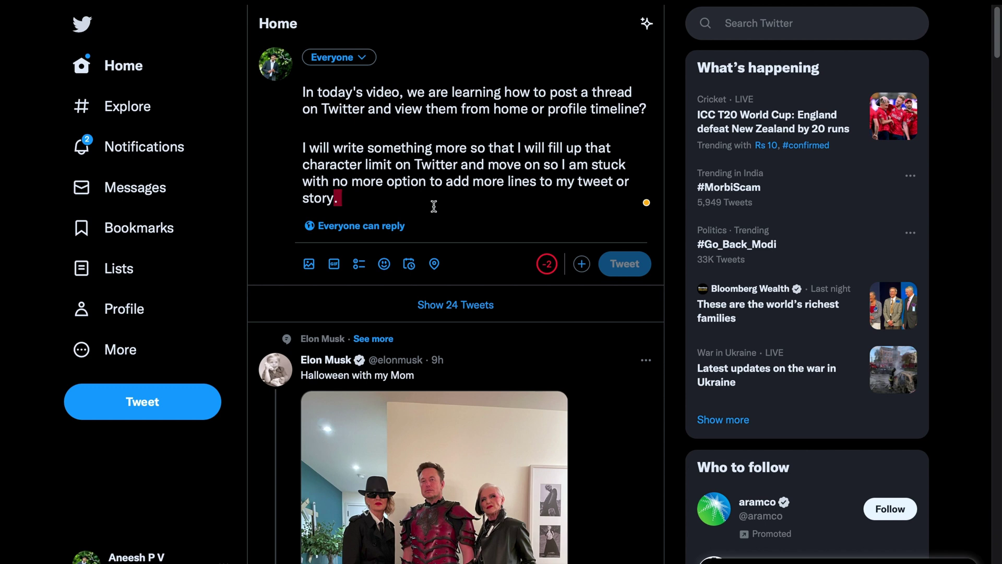
text(.........)
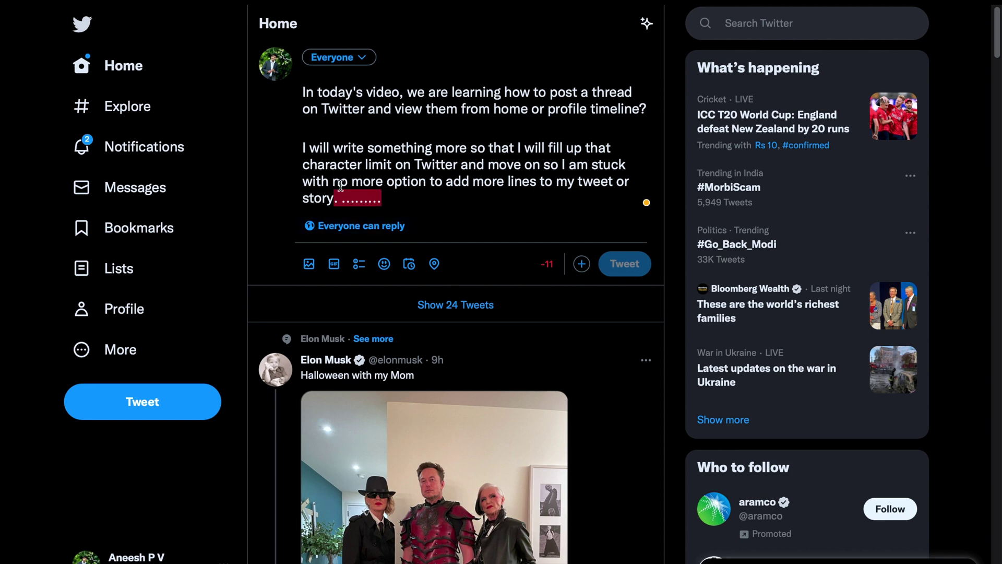
key(BackSpace)
key(BackSpace)
key(BackSpace)
key(BackSpace)
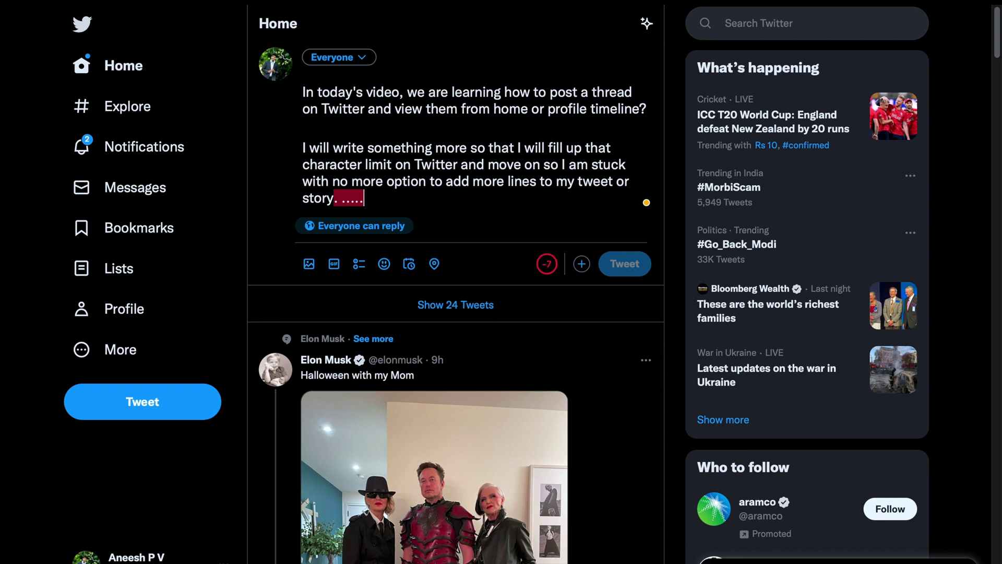
key(BackSpace)
key(BackSpace)
key(BackSpace)
key(BackSpace)
key(BackSpace)
key(BackSpace)
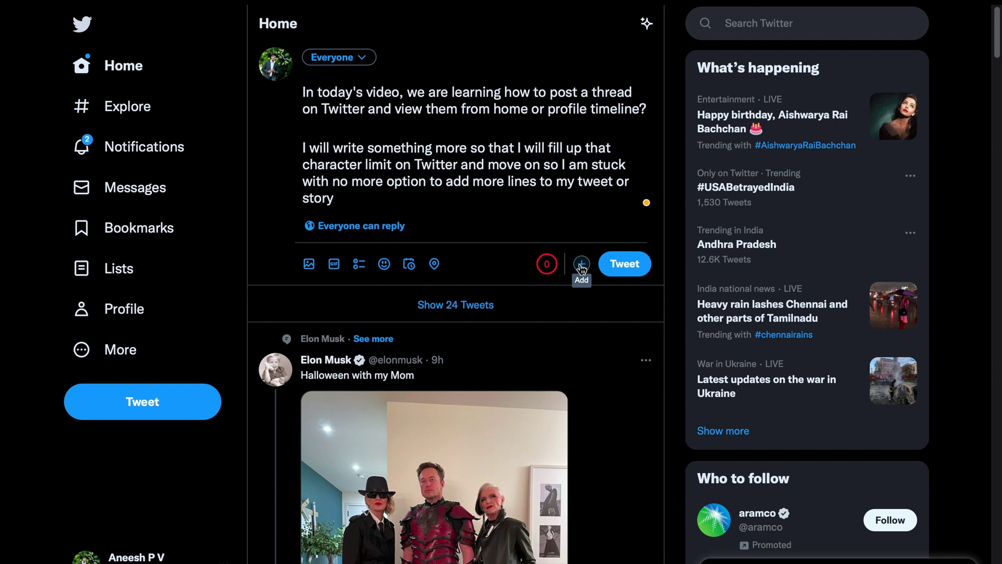
Add a second tweet to the thread, beginning with 'Now'.
click(581, 266)
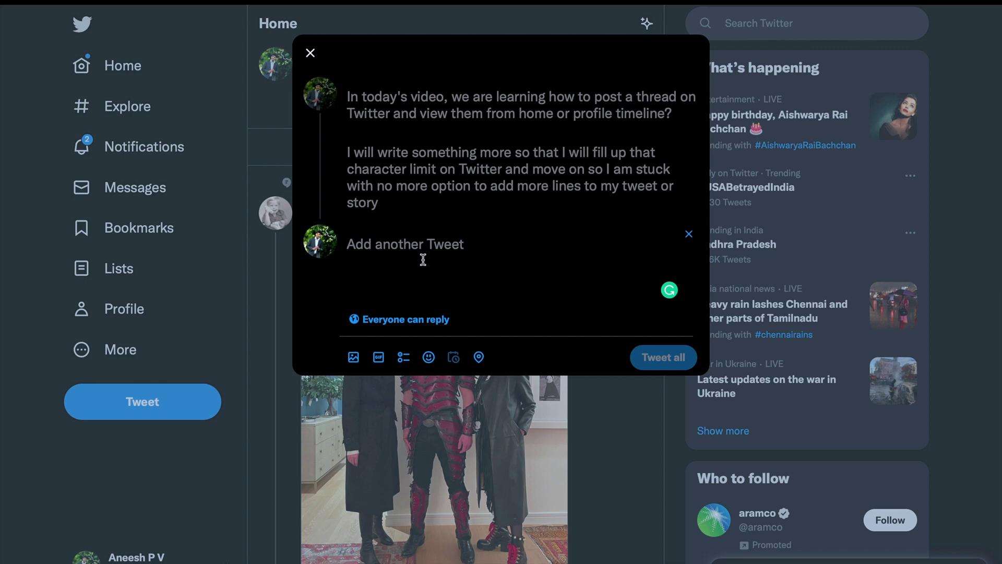
text(Now)
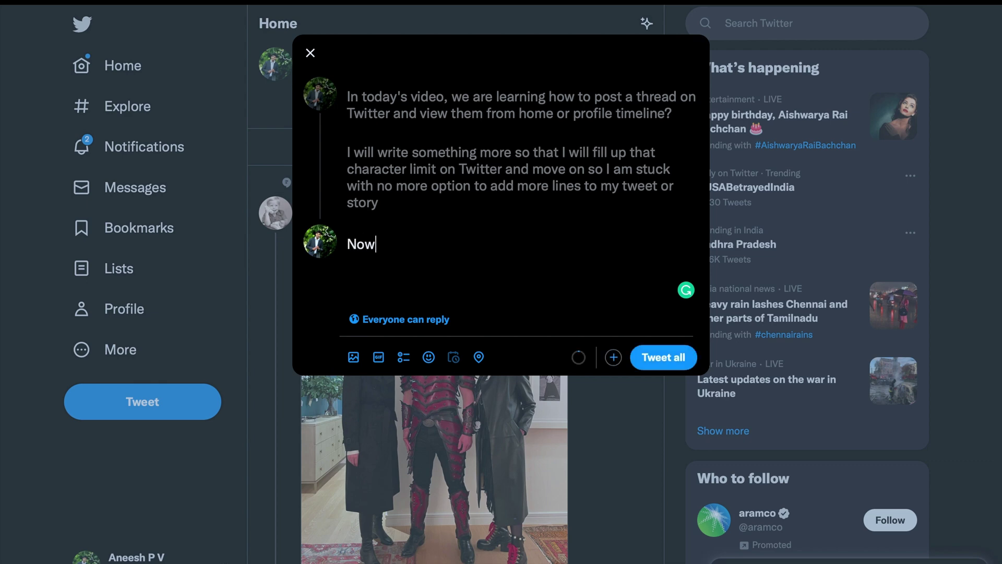
text( with add )
text(option i)
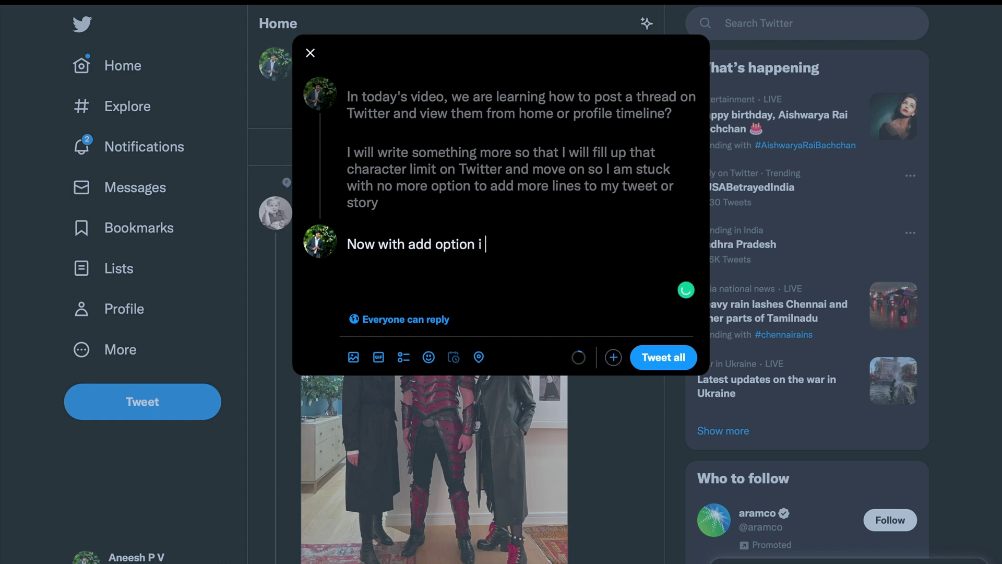
text( can eas)
text(ily continue to w)
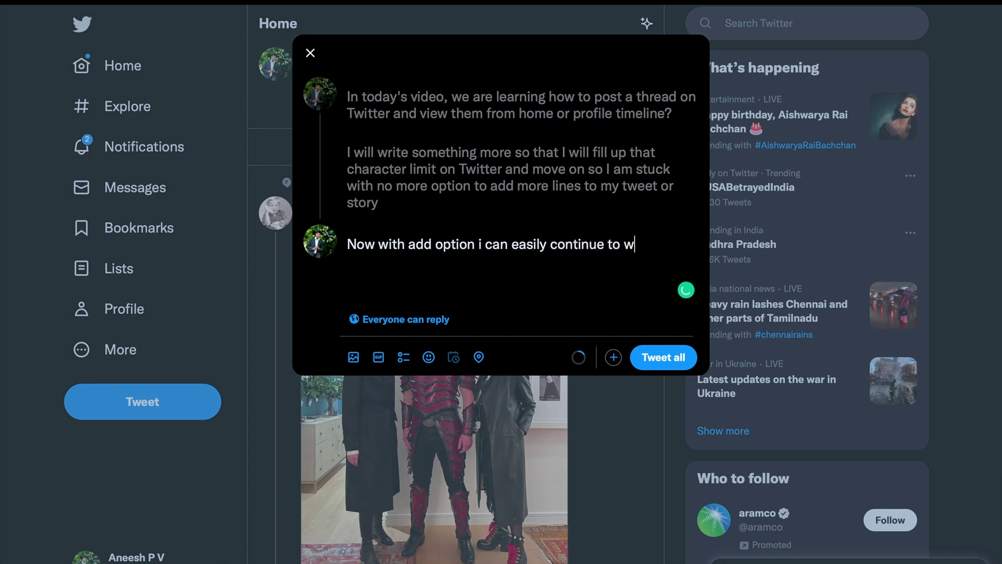
text(rite more a)
text(nd express)
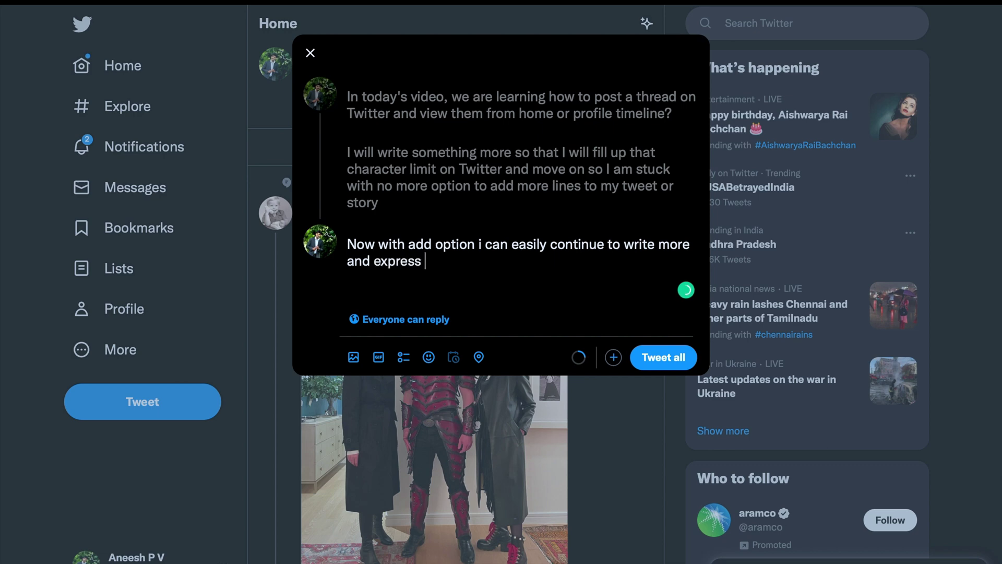
text( more.)
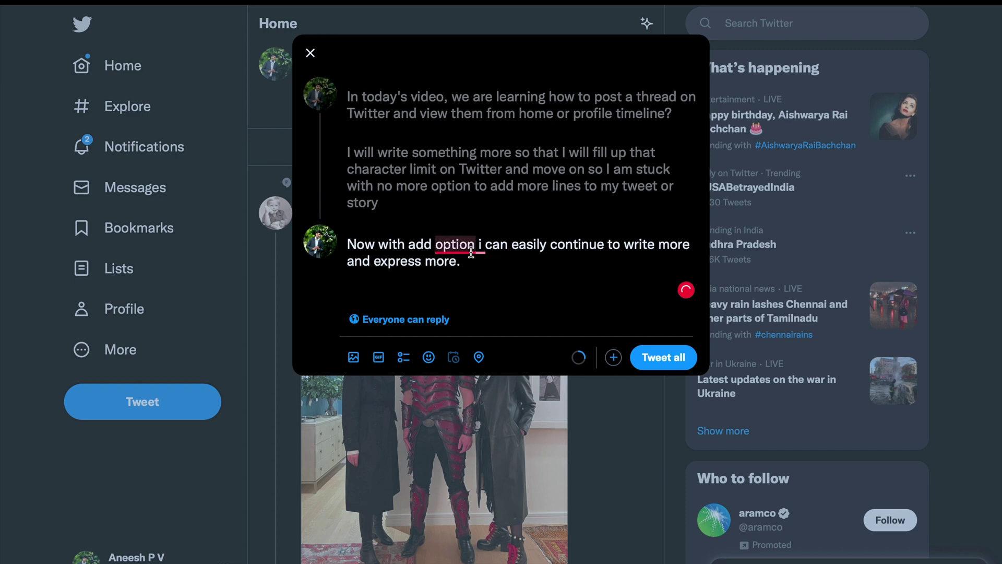
Accept the comma after 'option' in the second tweet.
click(476, 271)
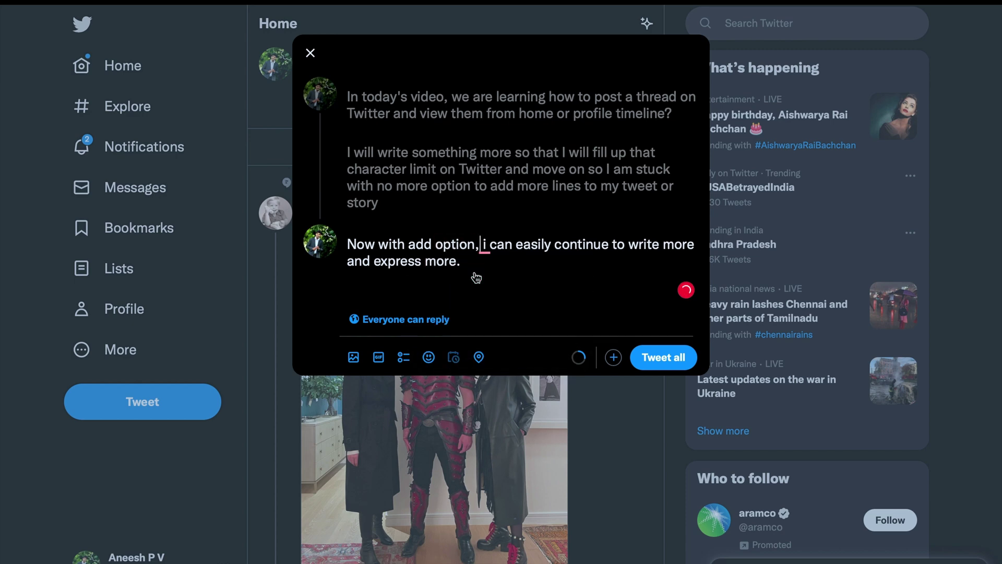
click(610, 358)
click(485, 245)
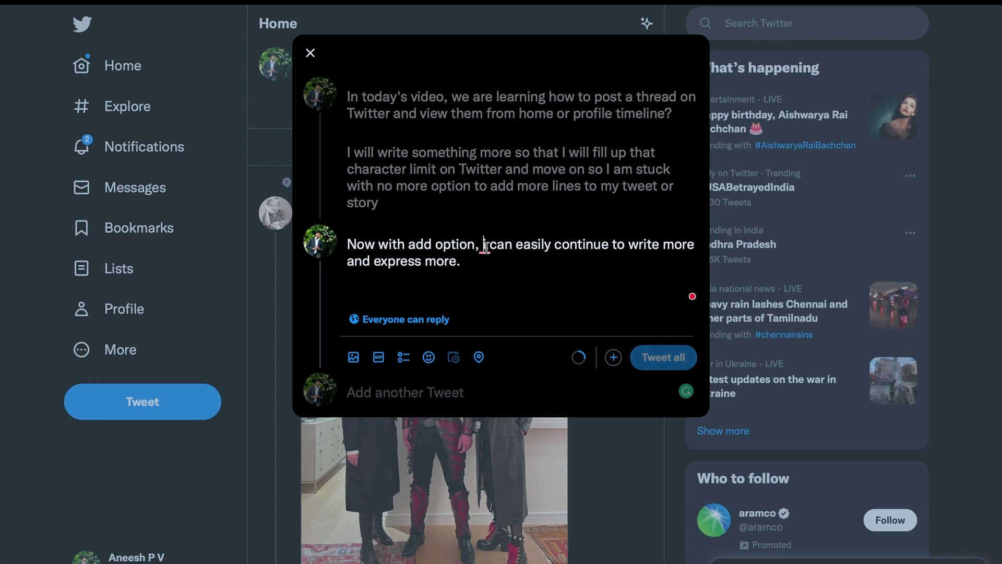
right_click(486, 248)
click(501, 254)
text(I)
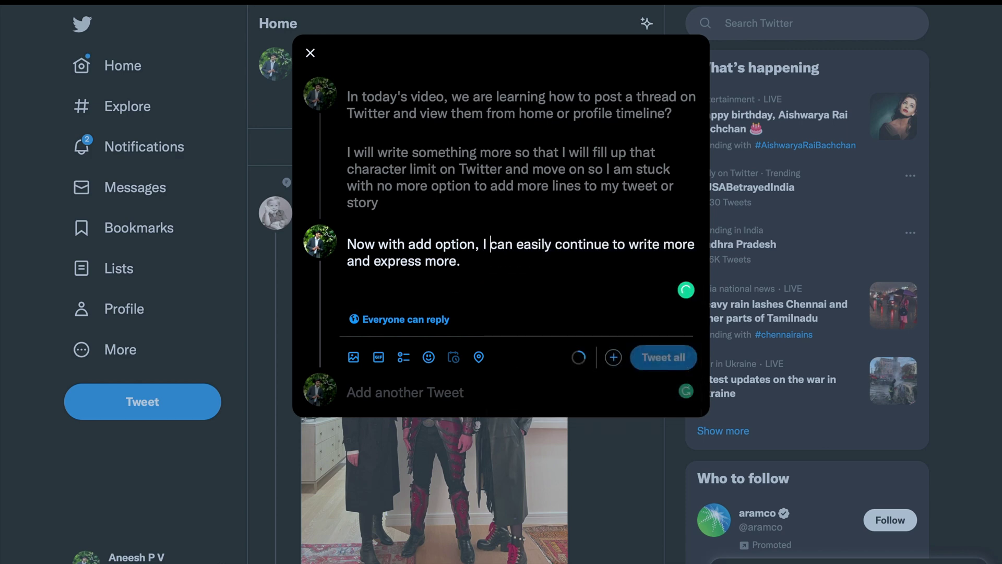
Add a third tweet: 'Thank you for having an option like this.'.
click(613, 357)
click(549, 329)
text(Tha)
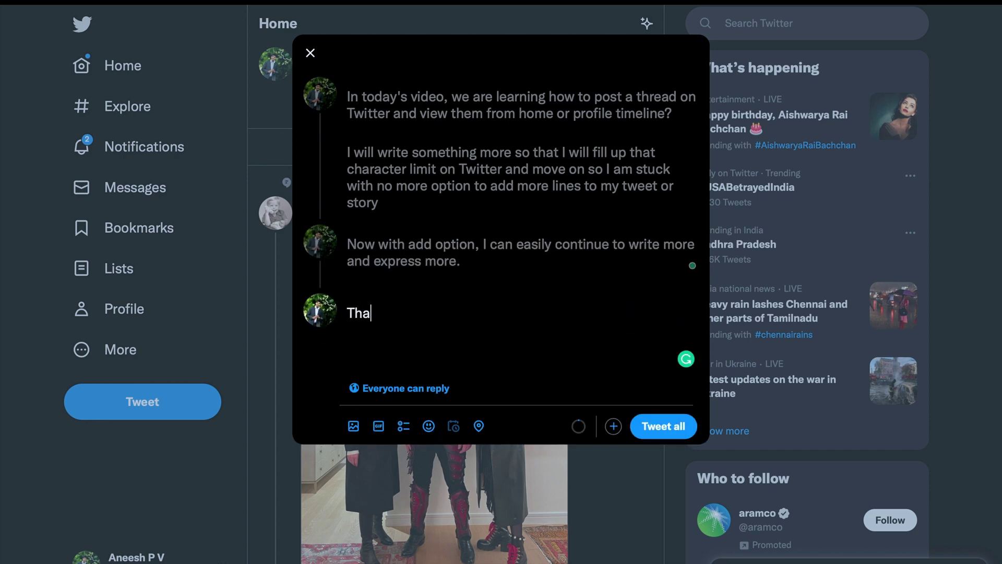
text(nk yo)
text(u for havi)
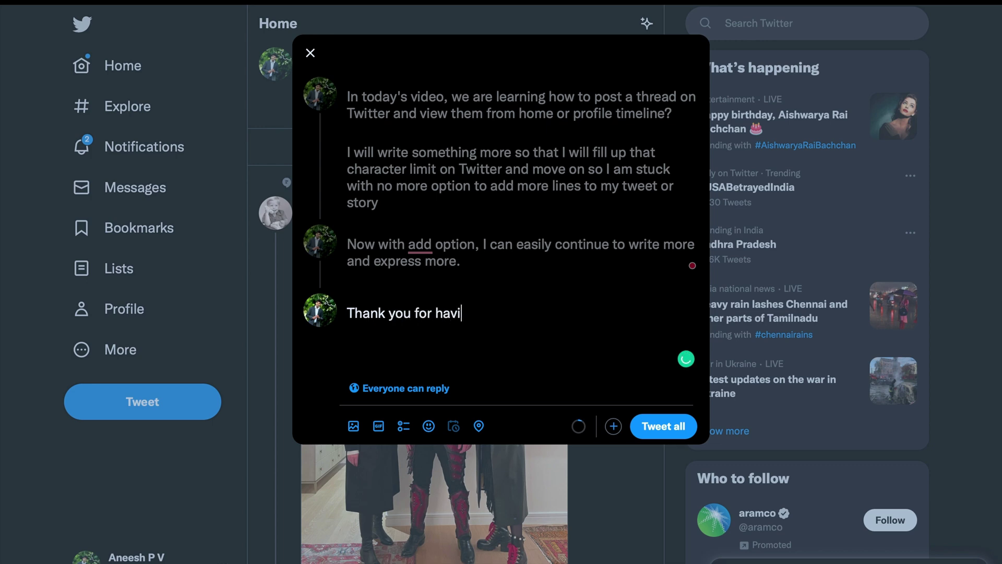
text(ng an optio)
text(n Iike this)
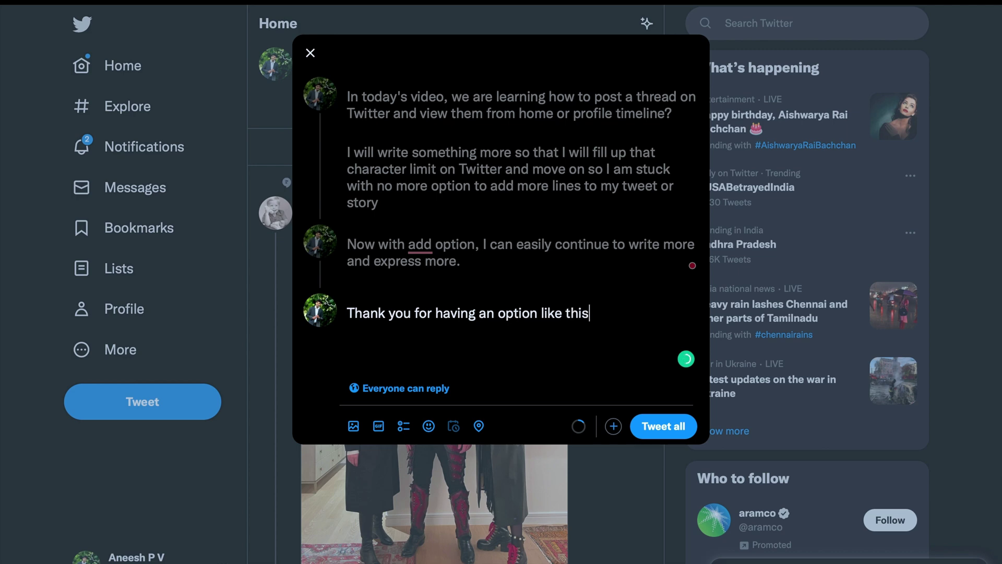
text(.)
click(419, 244)
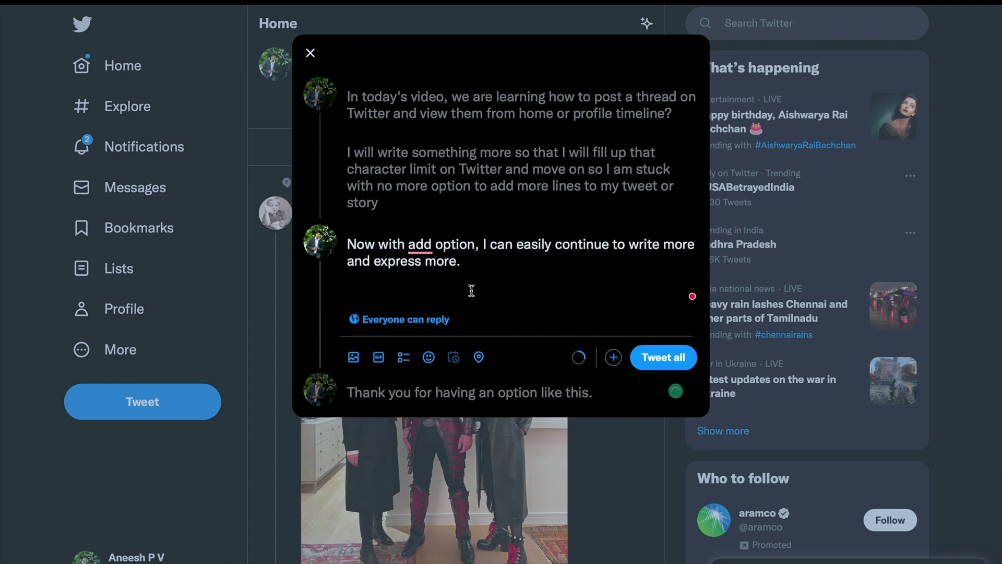
Replace 'add' with 'additional' in the second tweet.
click(596, 390)
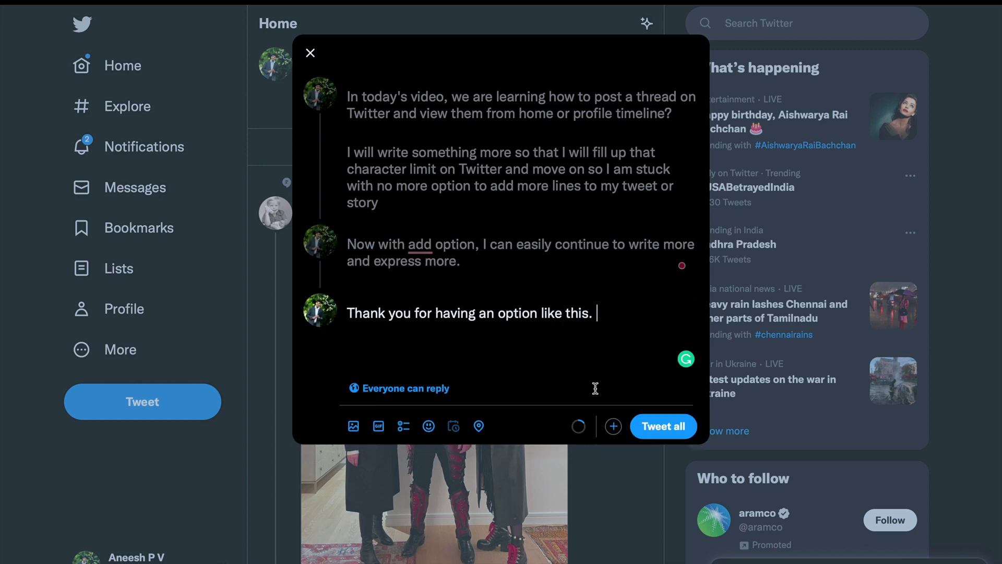
mouse_move(420, 245)
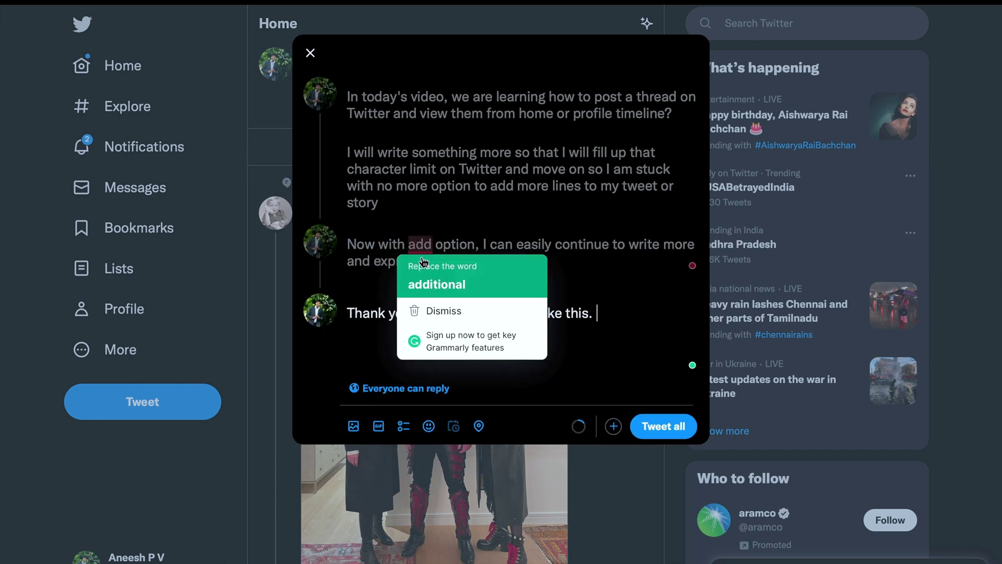
click(425, 268)
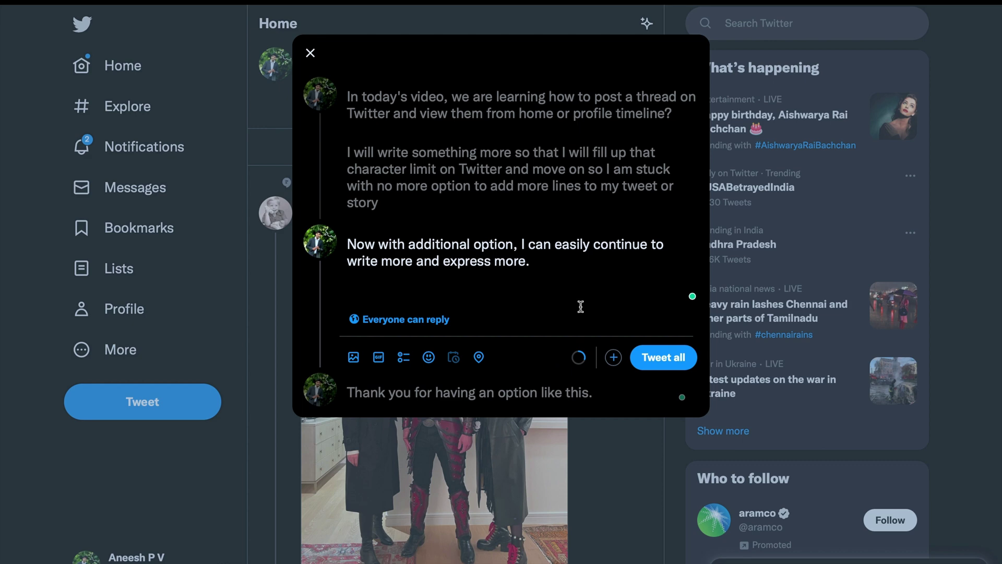
click(595, 391)
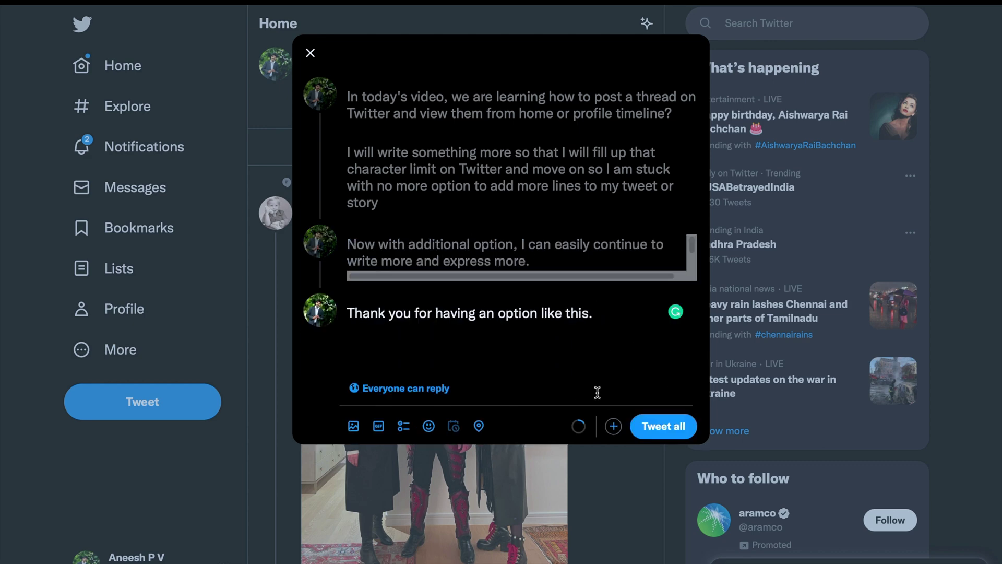
click(505, 254)
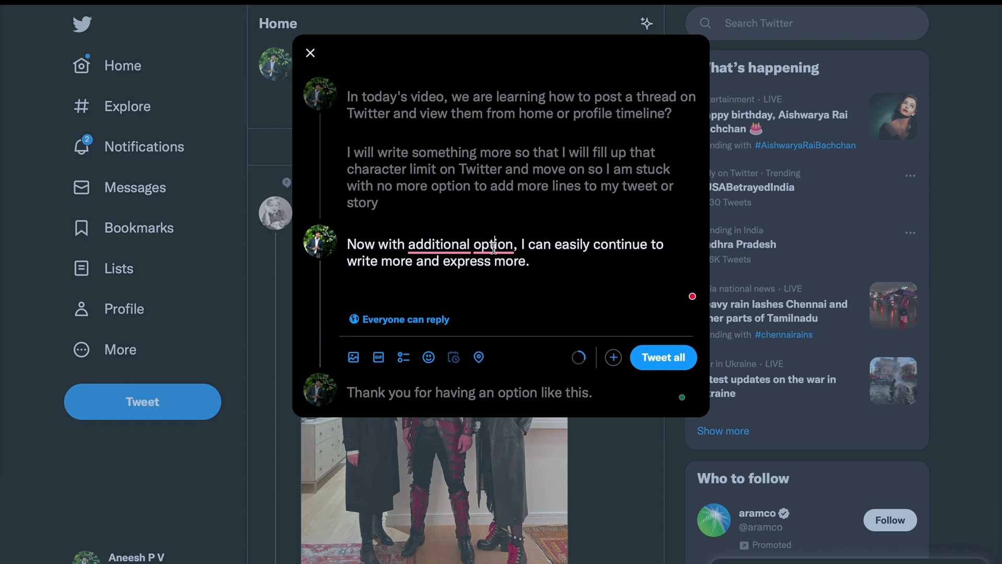
Insert 'the' before 'additional' and change 'option' to 'options'.
double_click(495, 245)
right_click(495, 245)
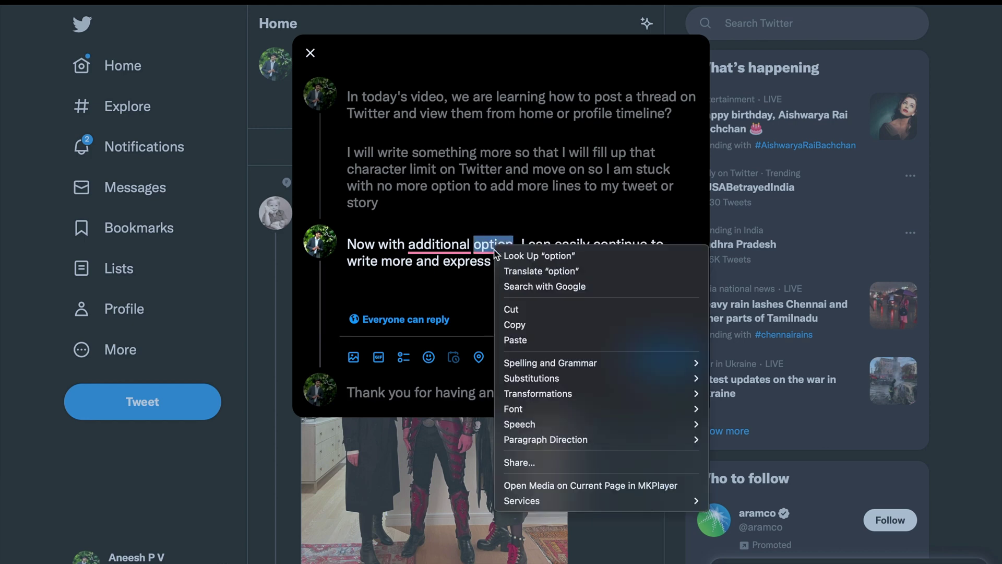
click(427, 281)
click(451, 249)
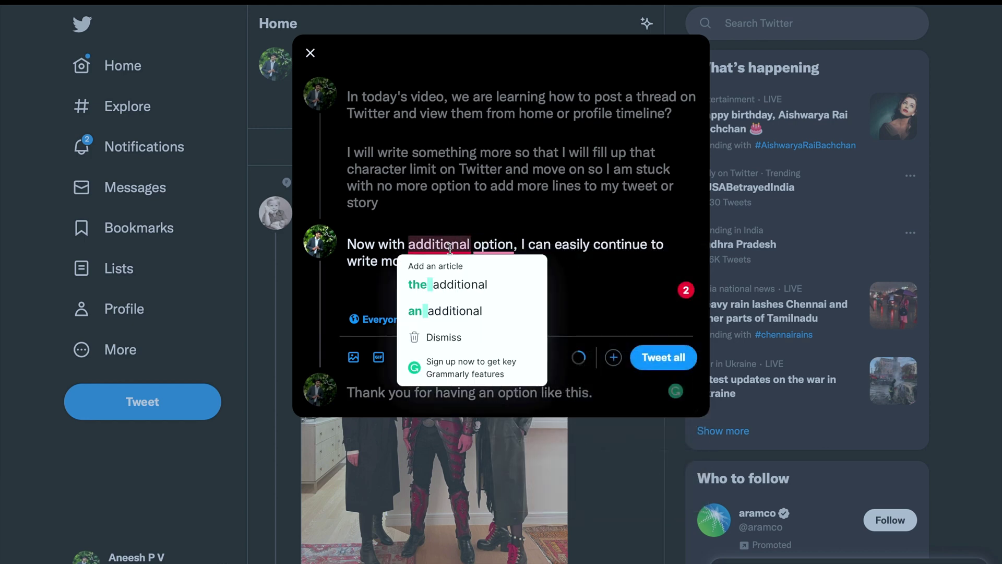
click(455, 278)
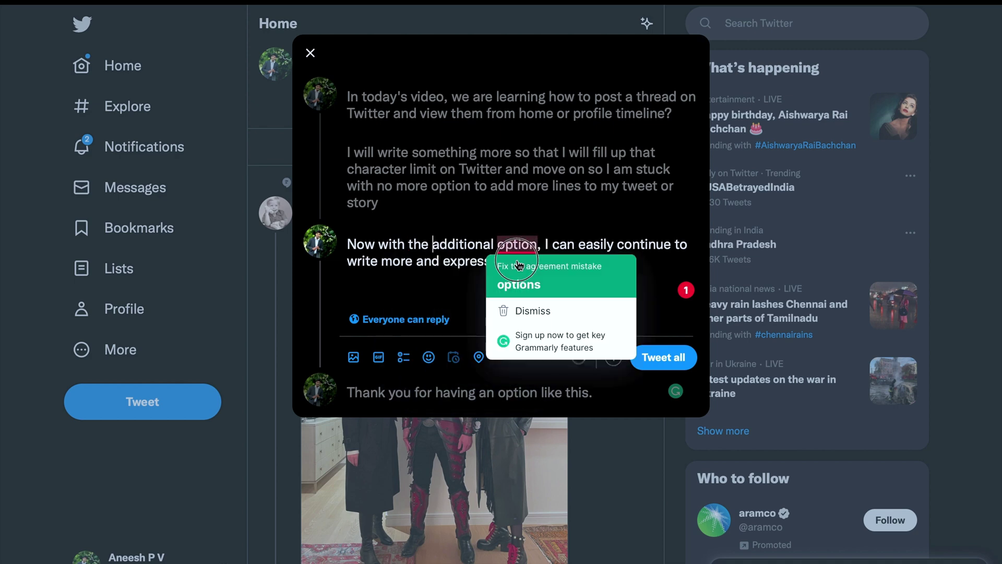
click(517, 284)
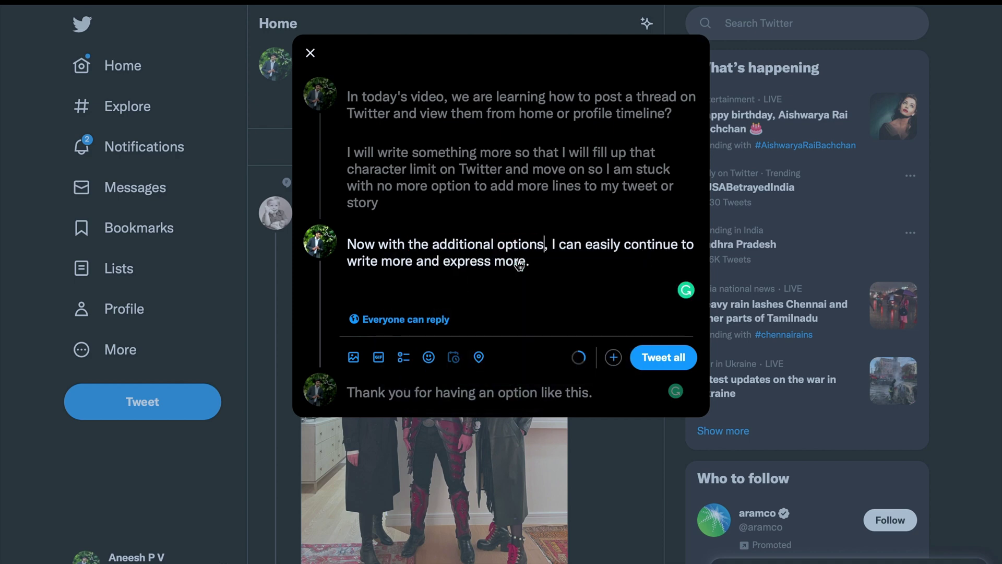
click(537, 398)
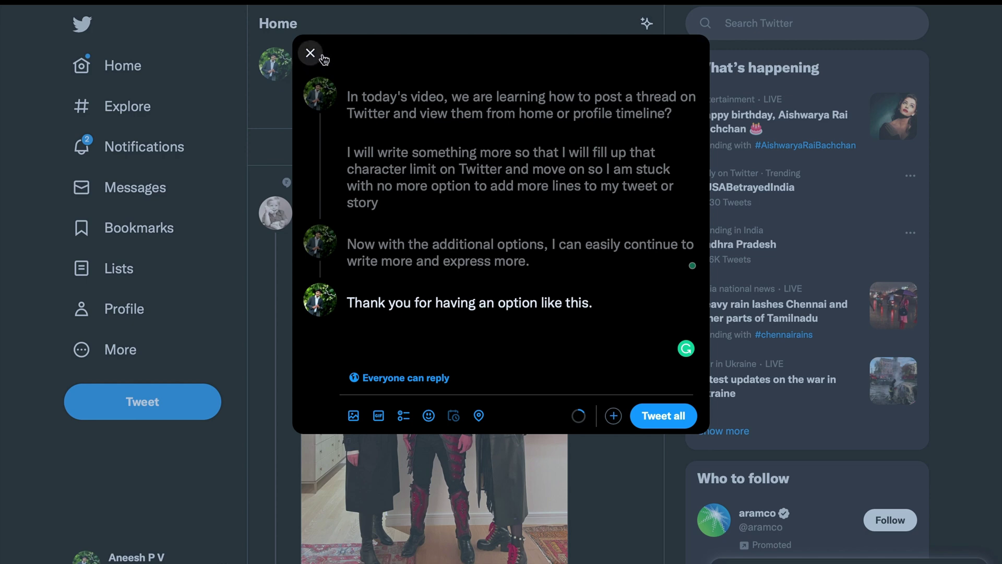
click(552, 266)
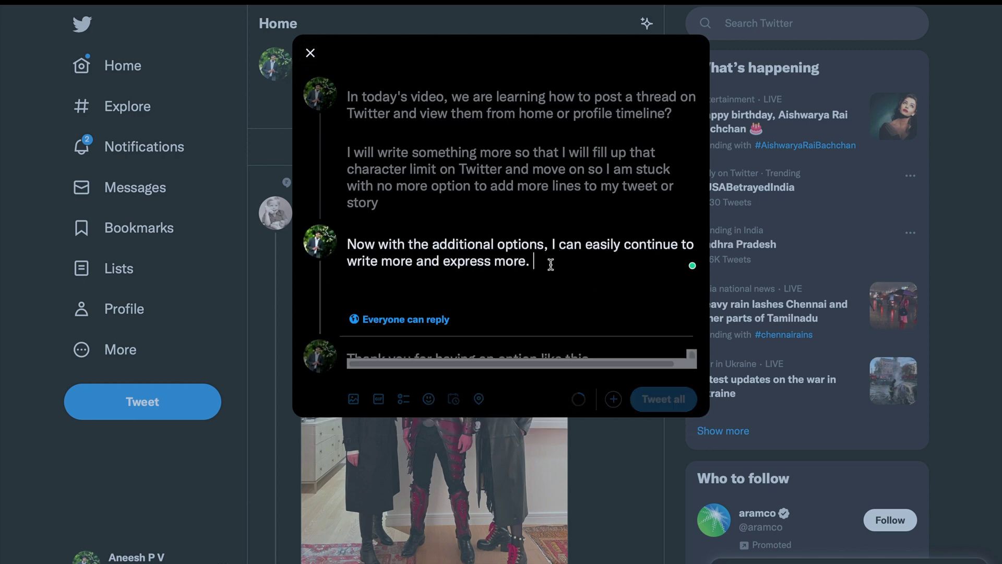
click(538, 192)
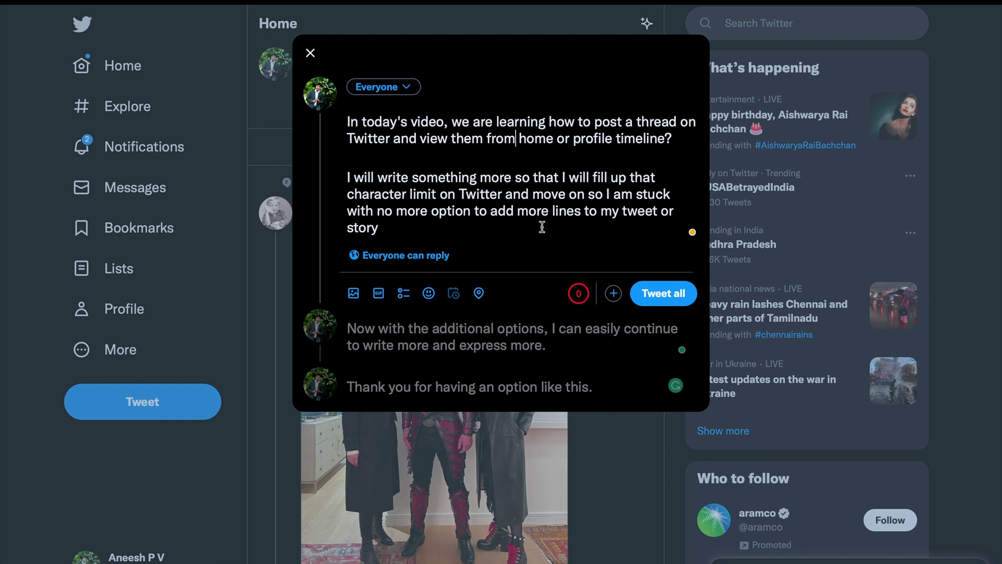
click(571, 347)
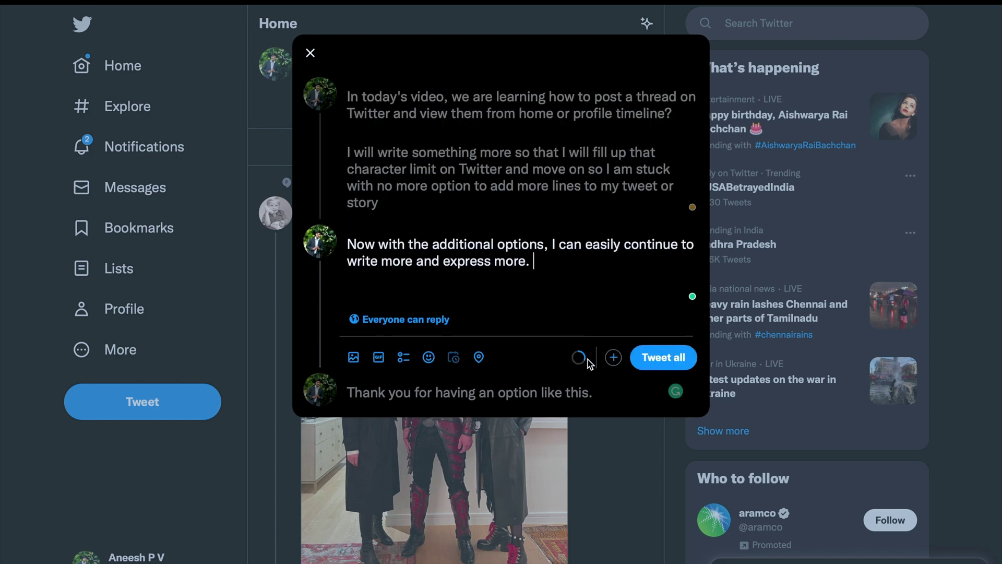
click(597, 390)
click(684, 115)
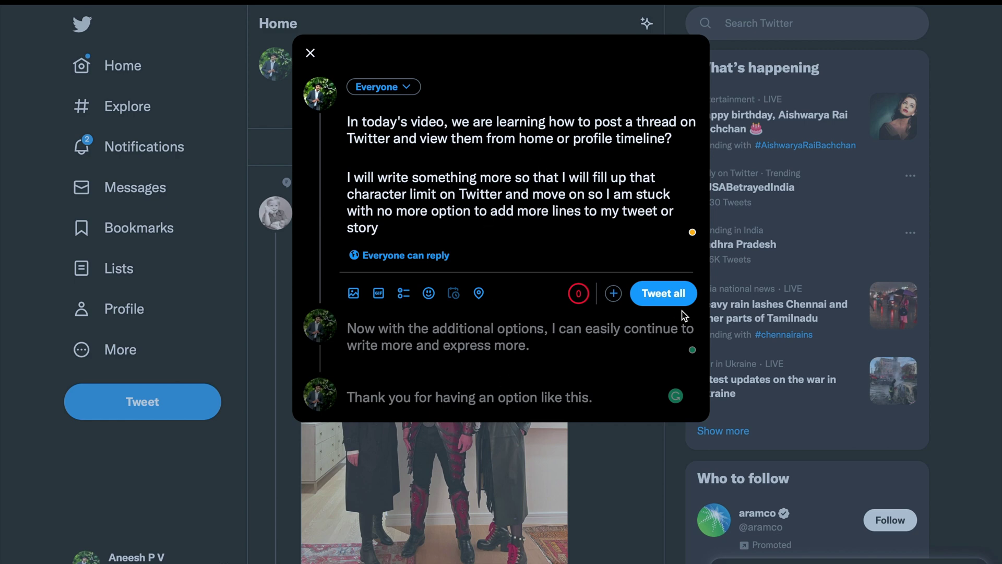
click(579, 382)
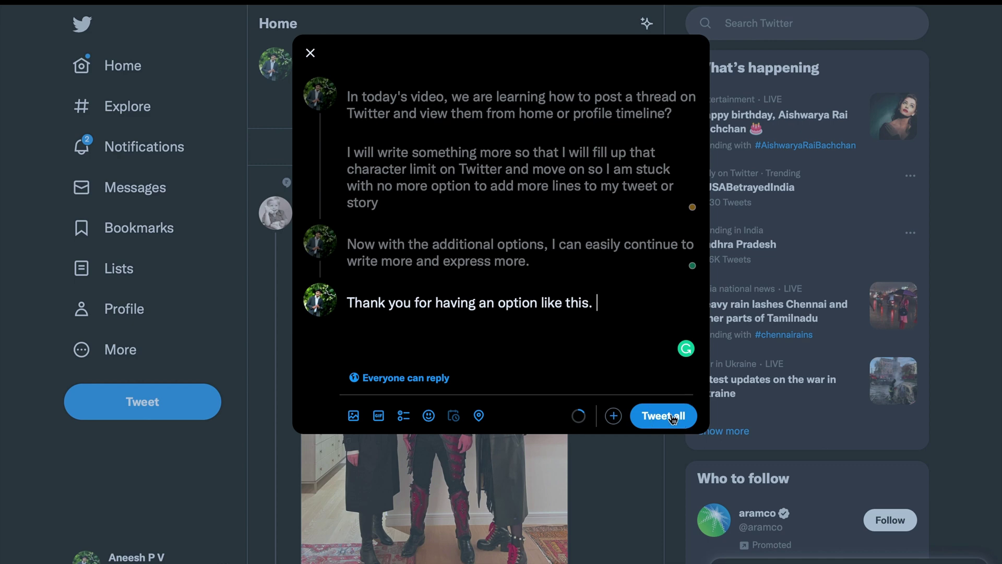
click(672, 425)
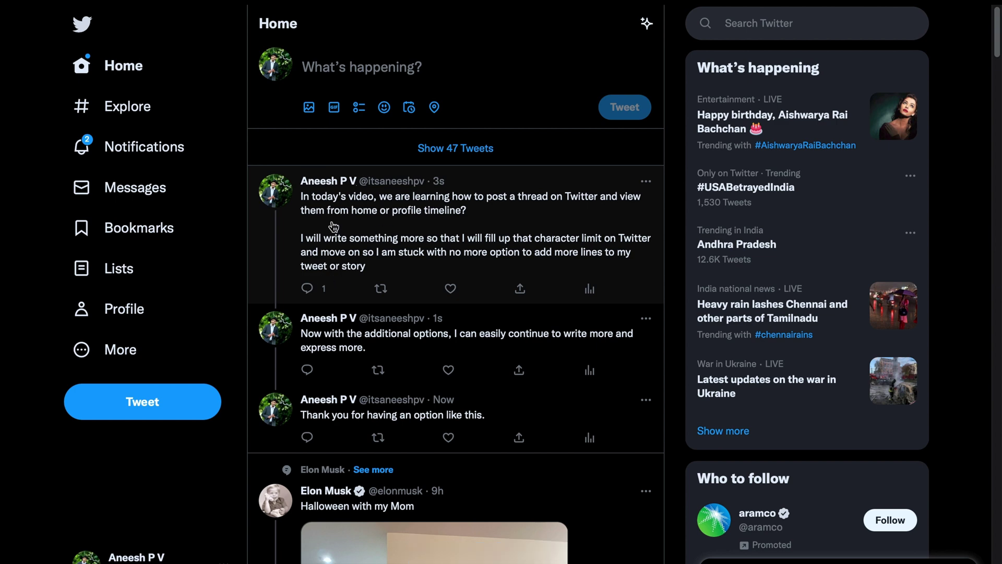
Open the posted thread's first tweet in Thread view with its replies.
click(506, 274)
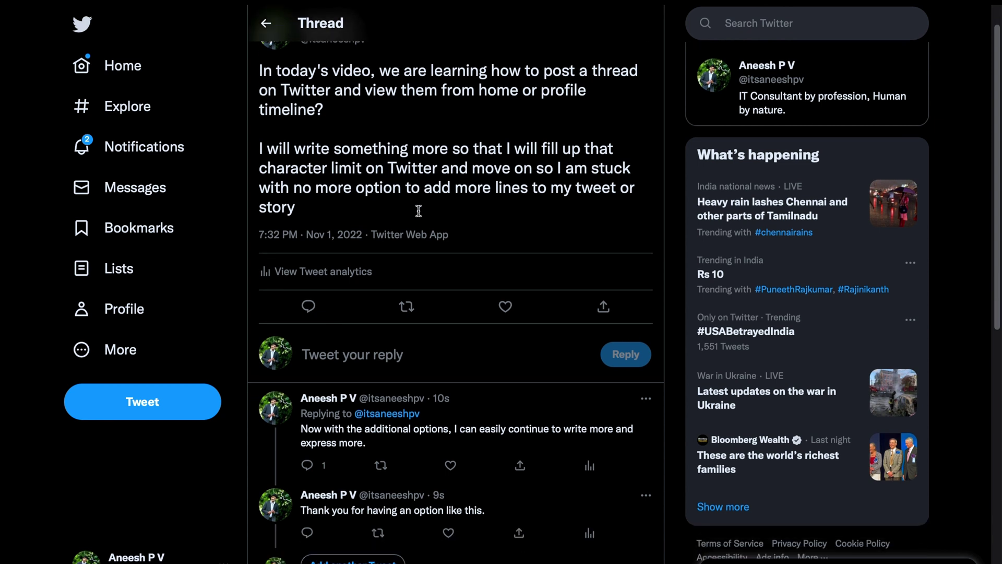
scroll(418, 211, down, 2)
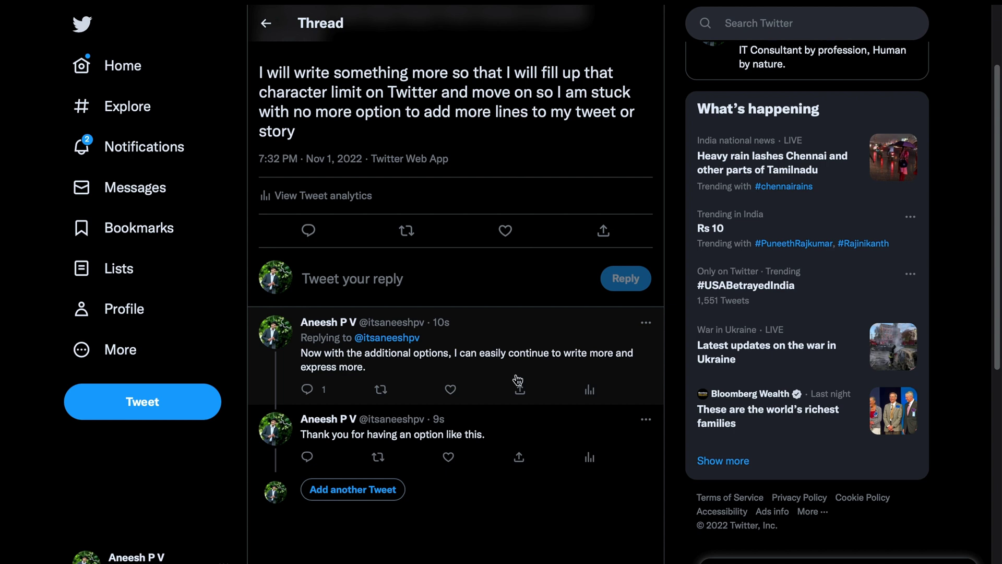
scroll(517, 381, up, 3)
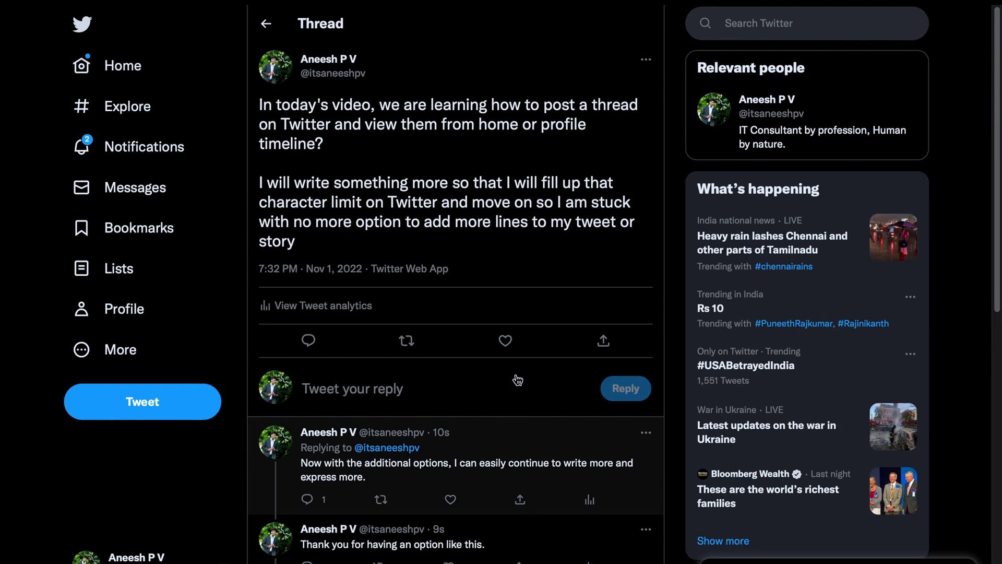
scroll(539, 423, down, 4)
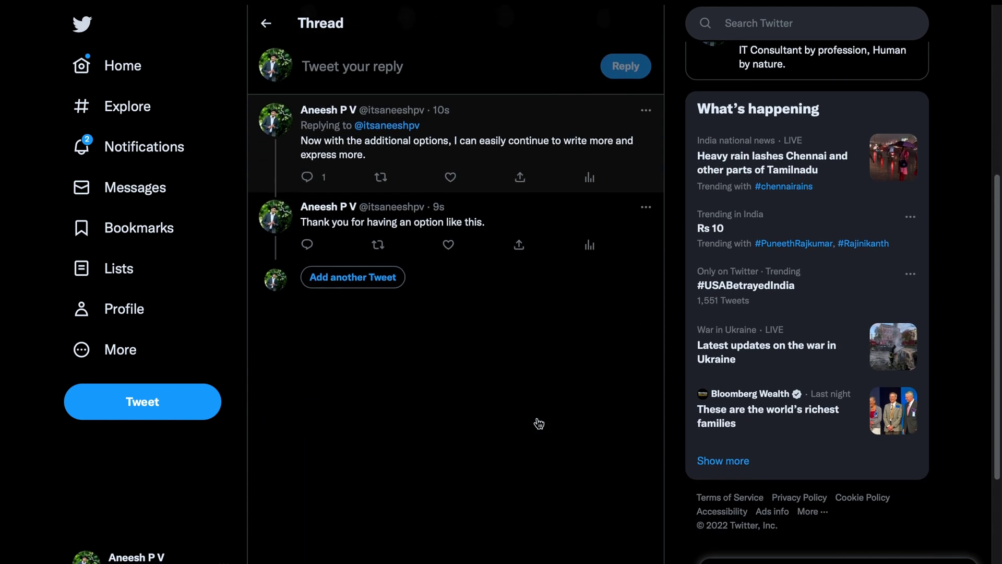
scroll(539, 424, up, 4)
scroll(539, 423, down, 3)
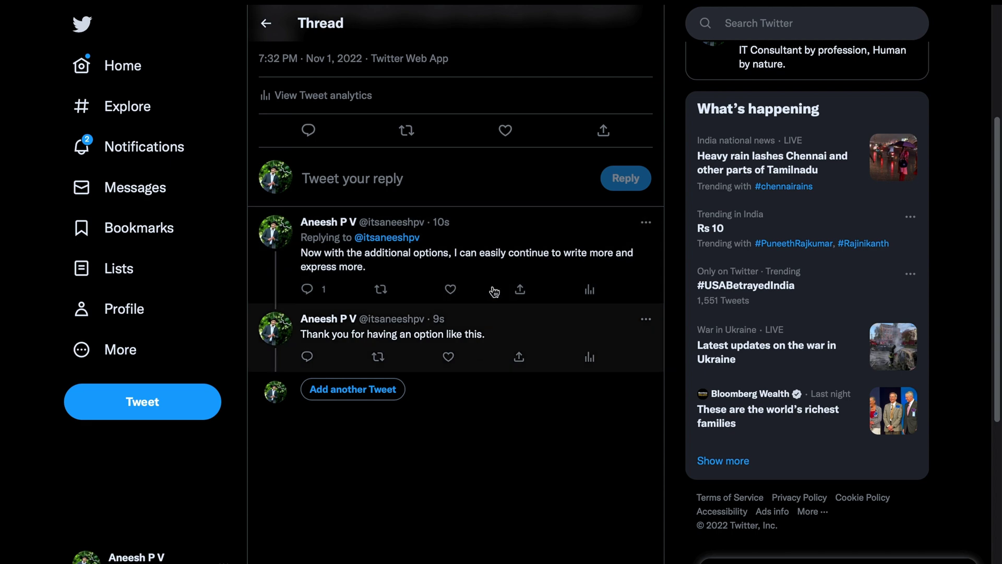
scroll(494, 290, up, 3)
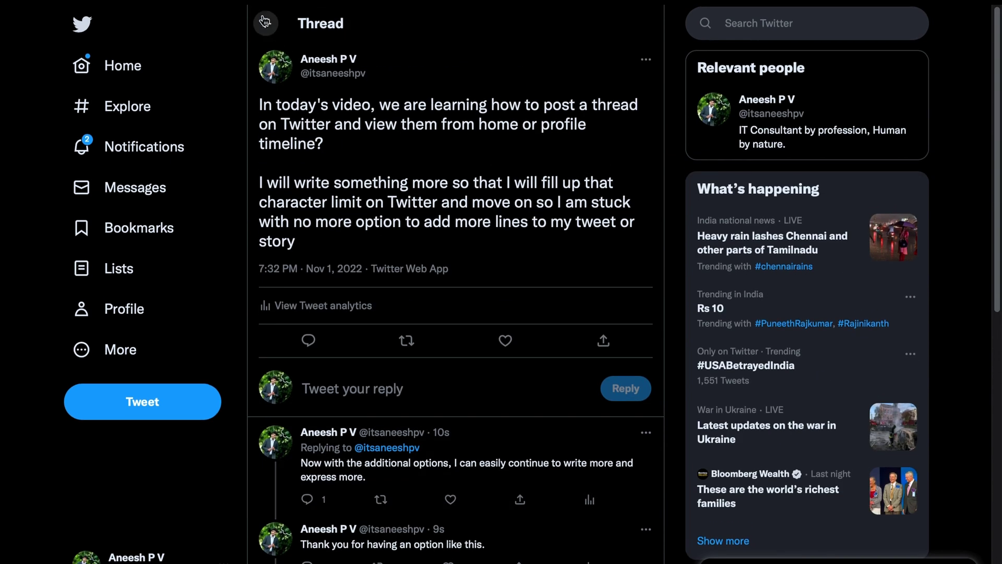
Go back from Thread view to the Home timeline.
click(265, 24)
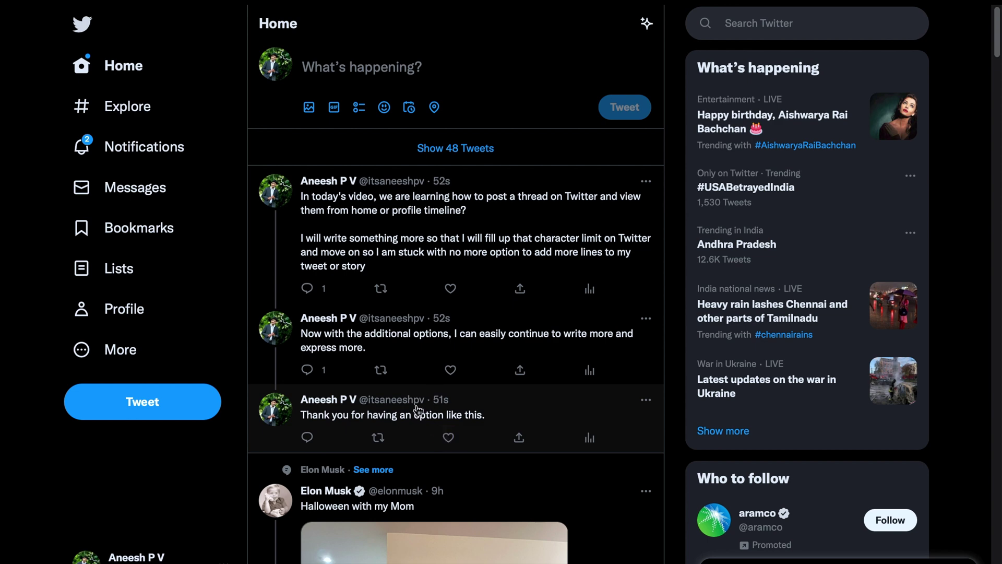
mouse_move(328, 399)
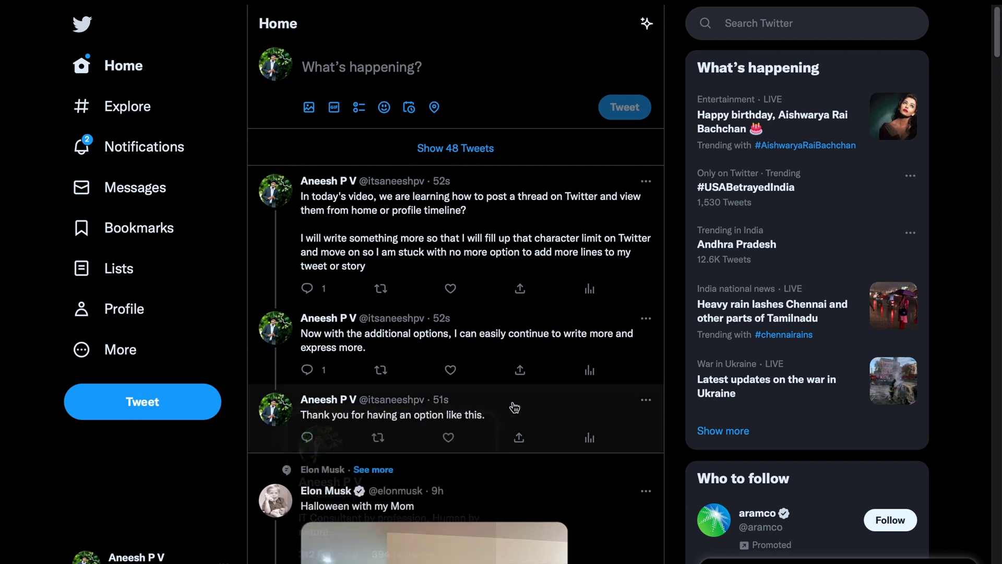
click(501, 404)
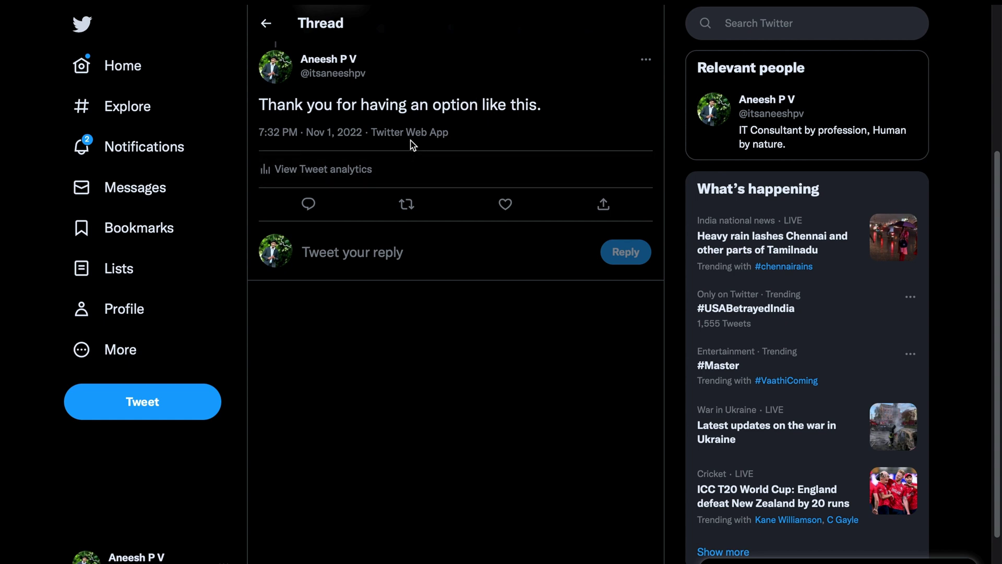
click(645, 61)
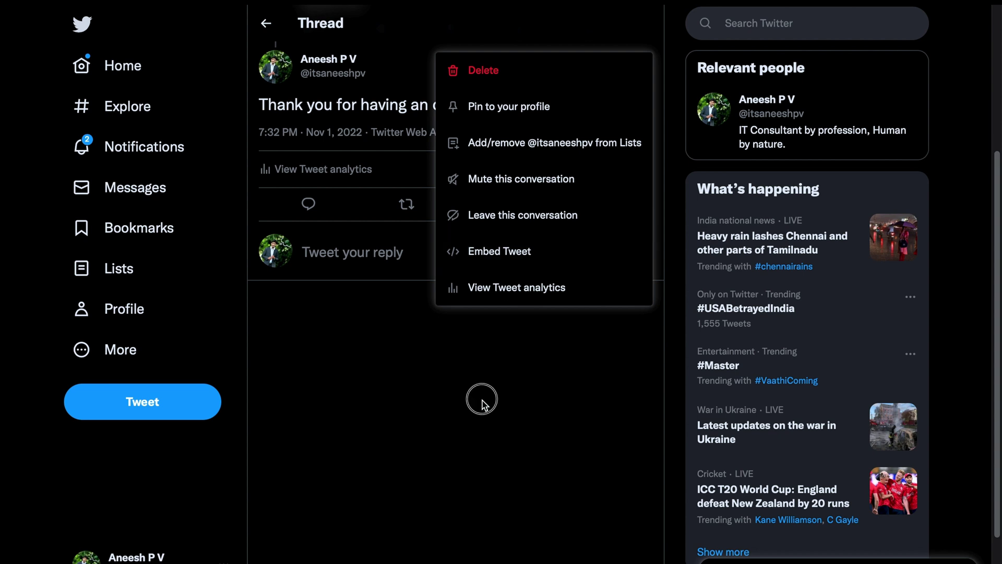
click(484, 404)
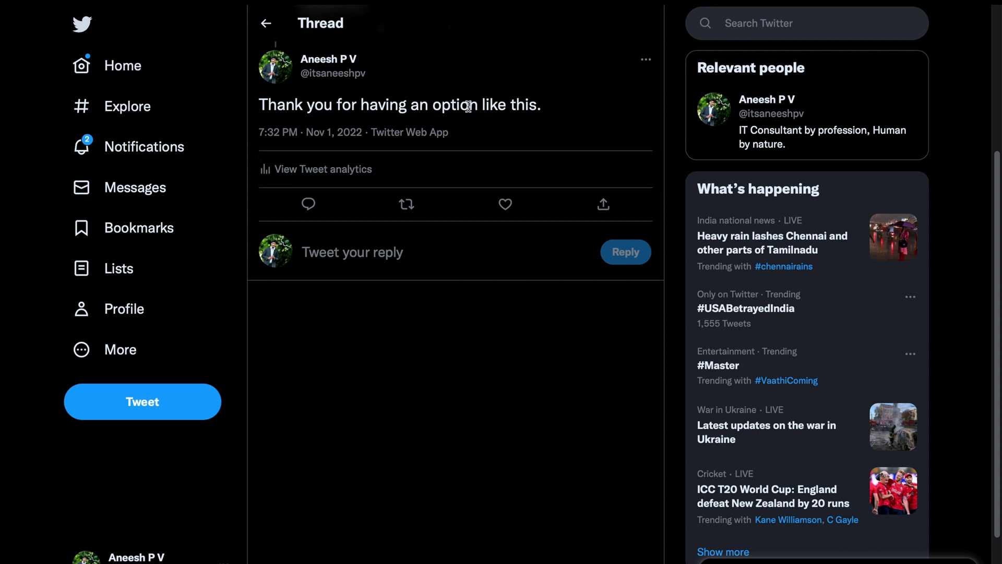
click(268, 24)
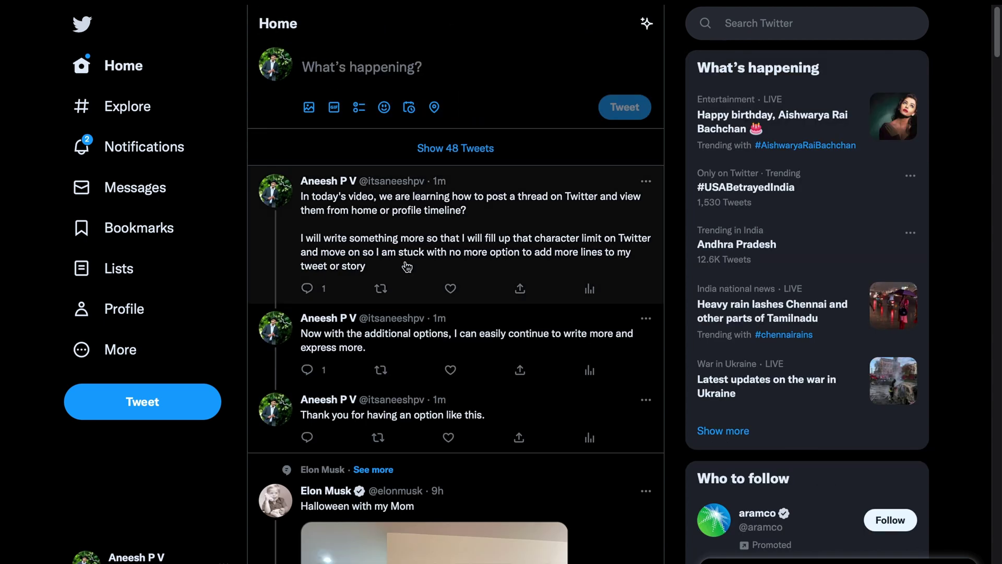